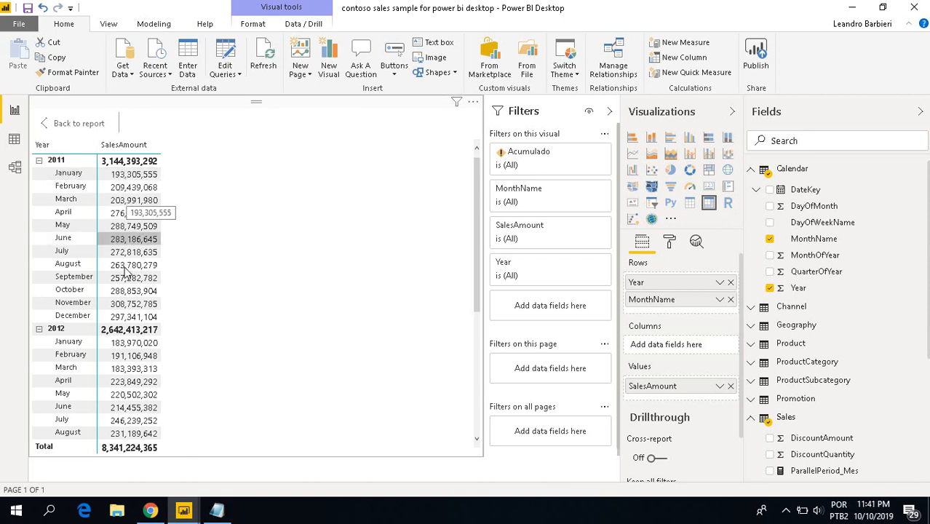
Step: Create a new measure in the Sales table
scroll(144, 331, down, 5)
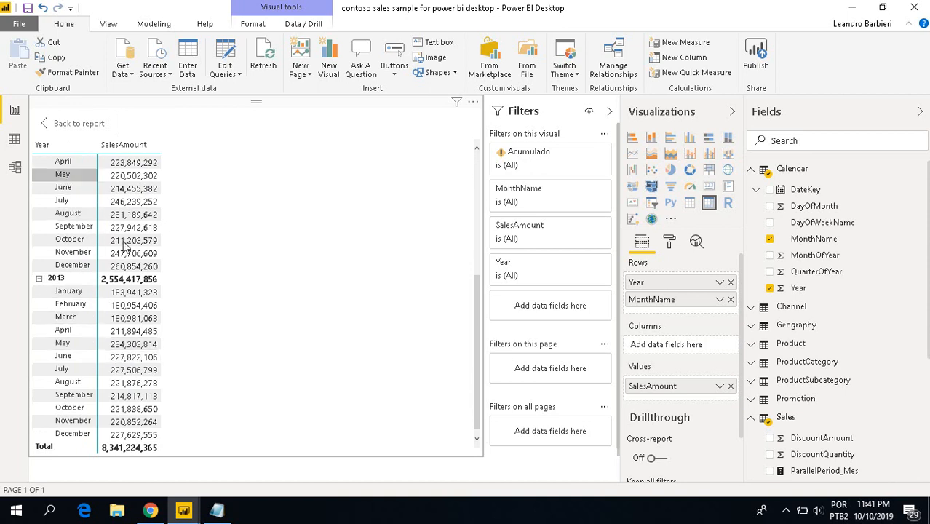
scroll(124, 273, up, 5)
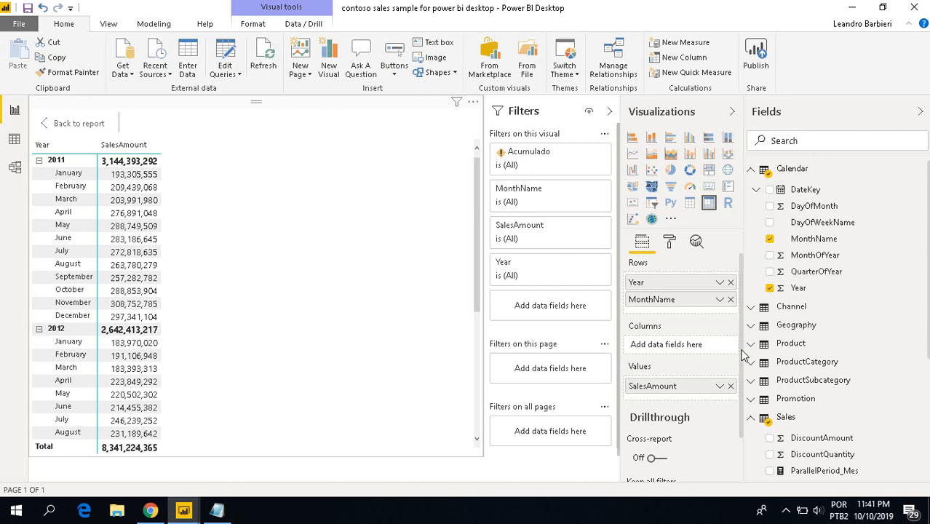
drag(741, 351, 745, 405)
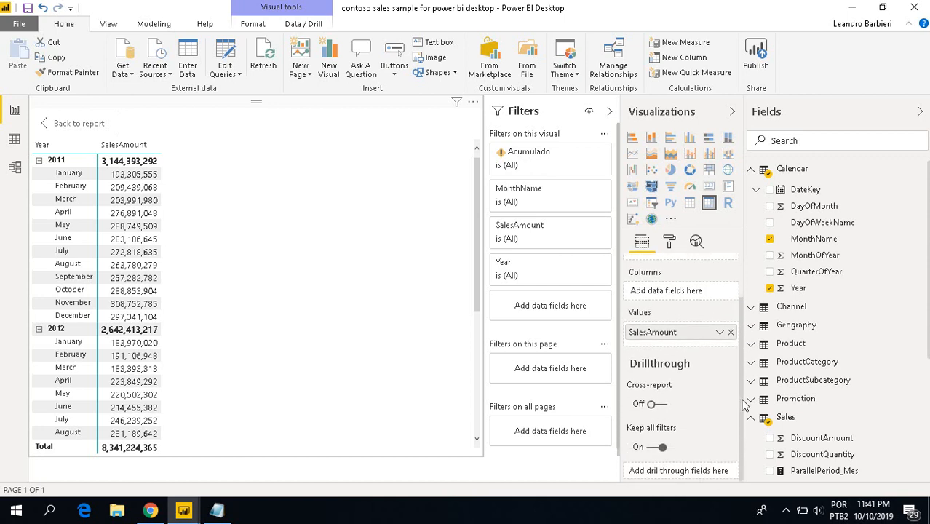
scroll(839, 399, down, 4)
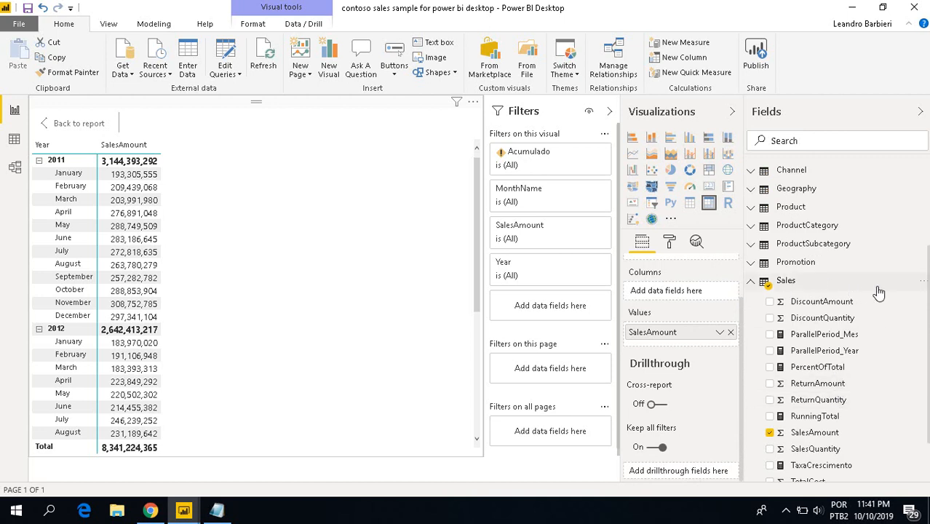
click(924, 284)
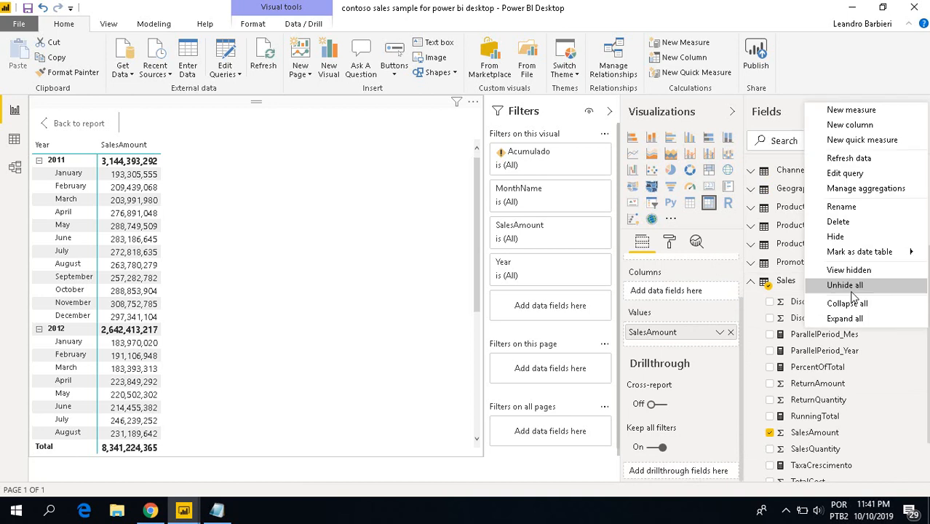
click(837, 111)
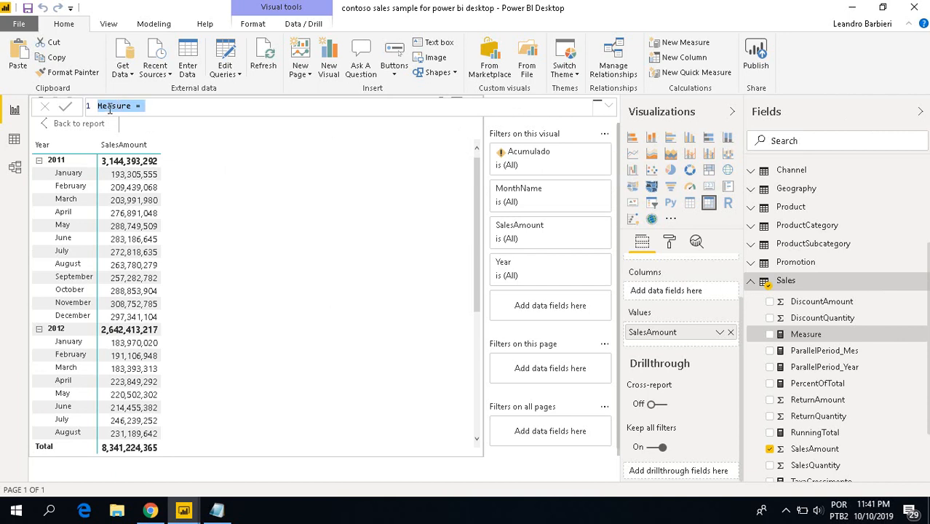
Step: Name the new measure Acumulado YTD and add an indented second line for its formula
double_click(109, 107)
text(Acumulado)
key(End)
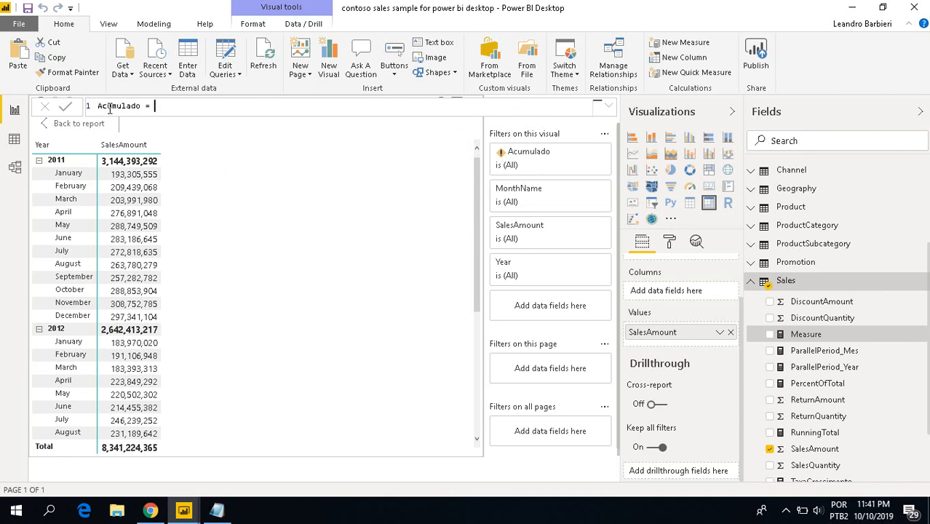
key(shift+Return)
key(Tab)
key(Up)
key(ctrl+Right)
text(YTD)
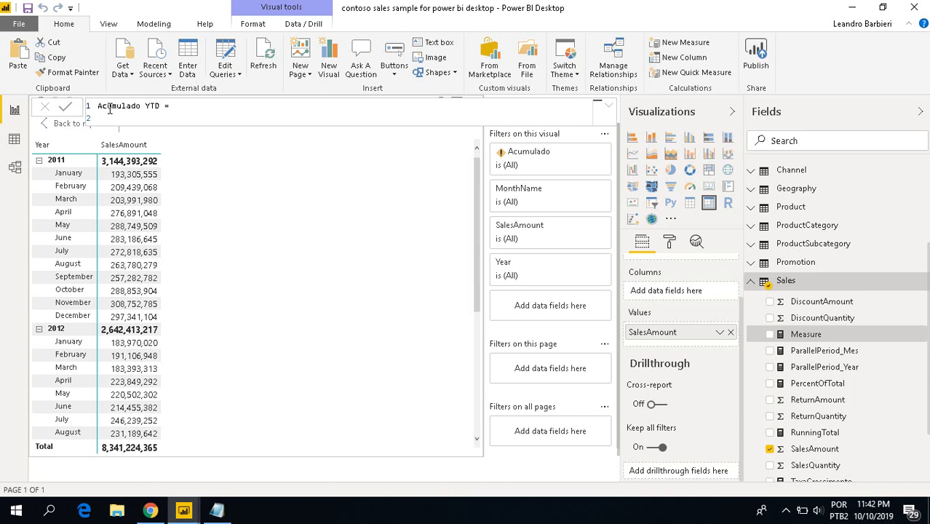
Step: Start the measure's formula with the CALCULATE function and open a new line for its expression
key(Down)
text(CAL)
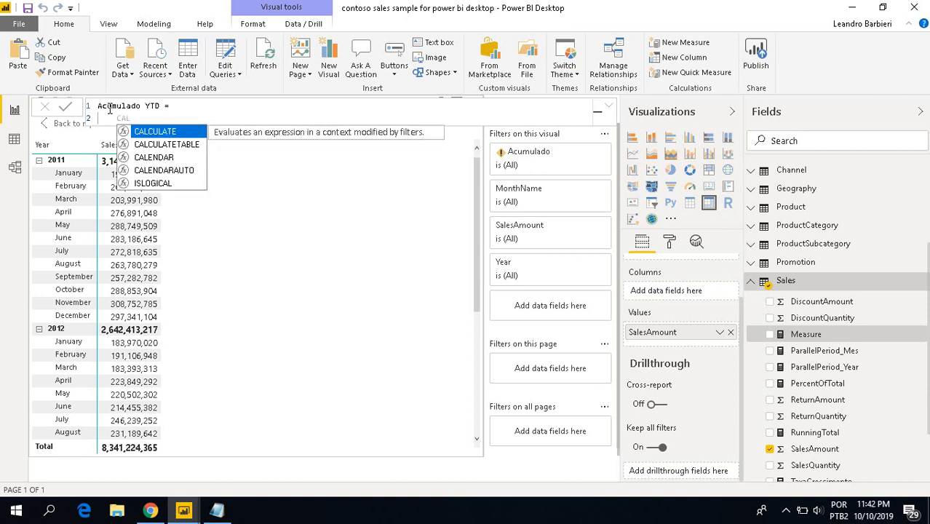
key(Tab)
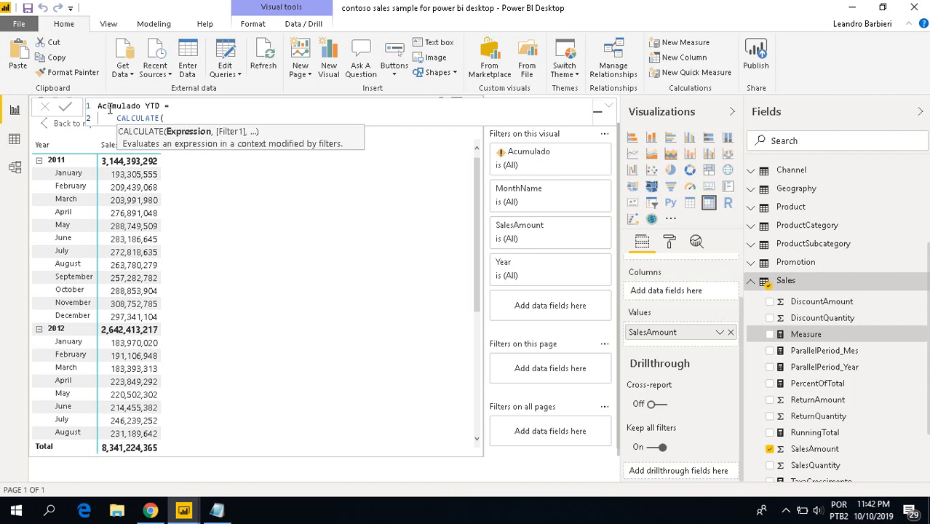
key(shift+Return)
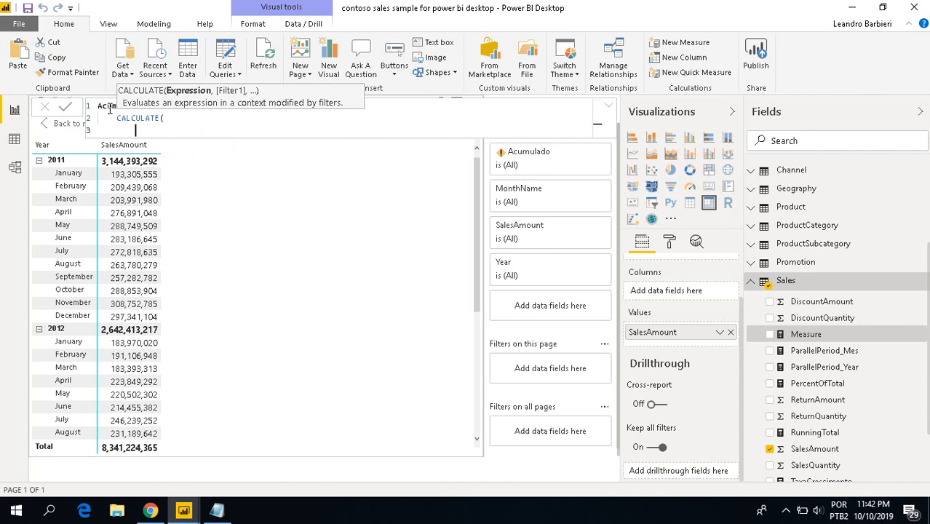
Step: Enter SUM(Sales[SalesAmount]) as the expression of CALCULATE, followed by a comma
text(SUM()
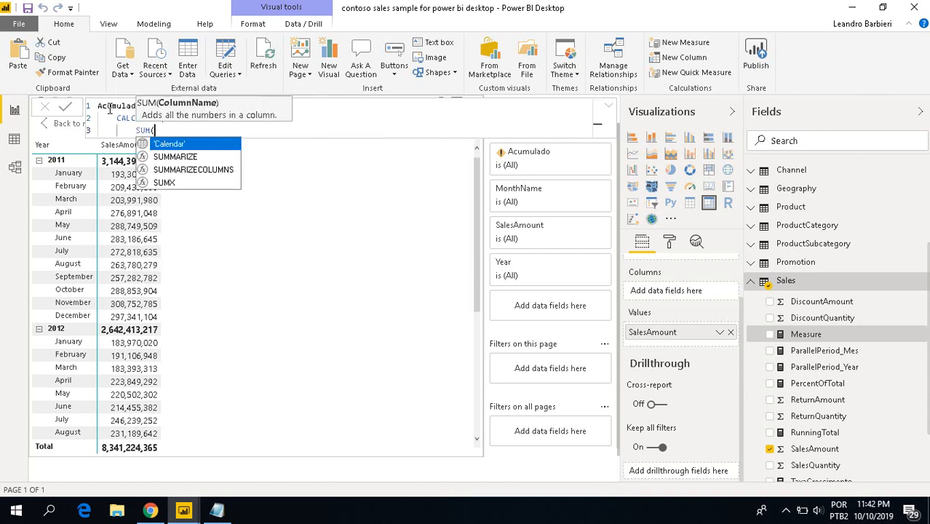
text(Sales)
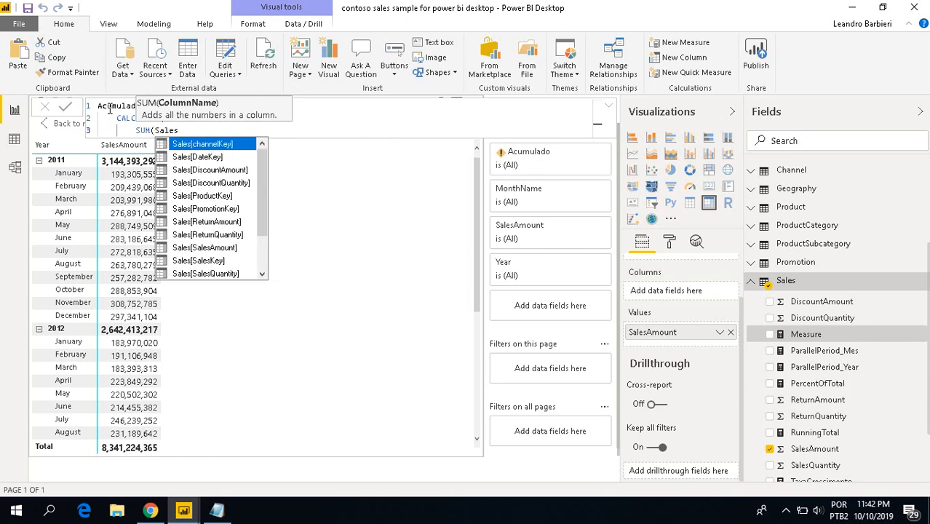
key(Down)
key(Down)
key(Down)
key(Down)
key(Down)
key(Down)
key(Down)
key(Down)
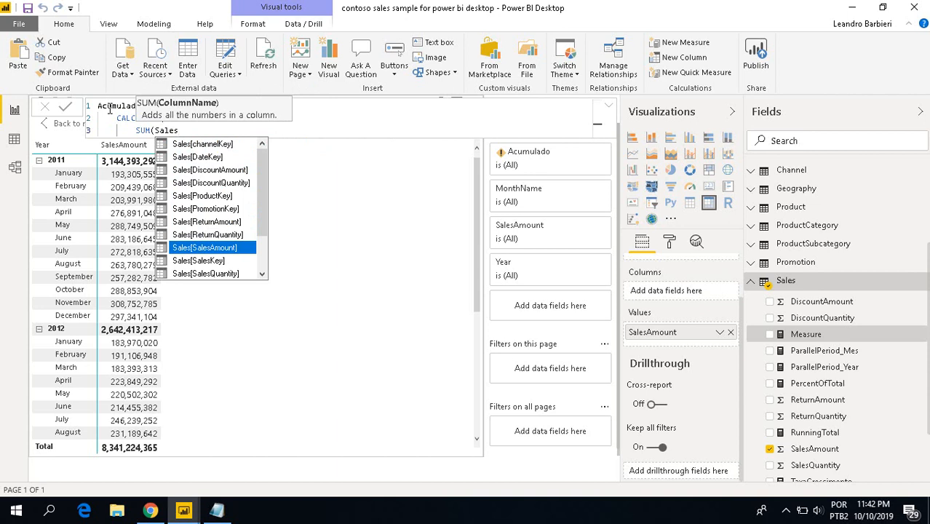
key(Tab)
text())
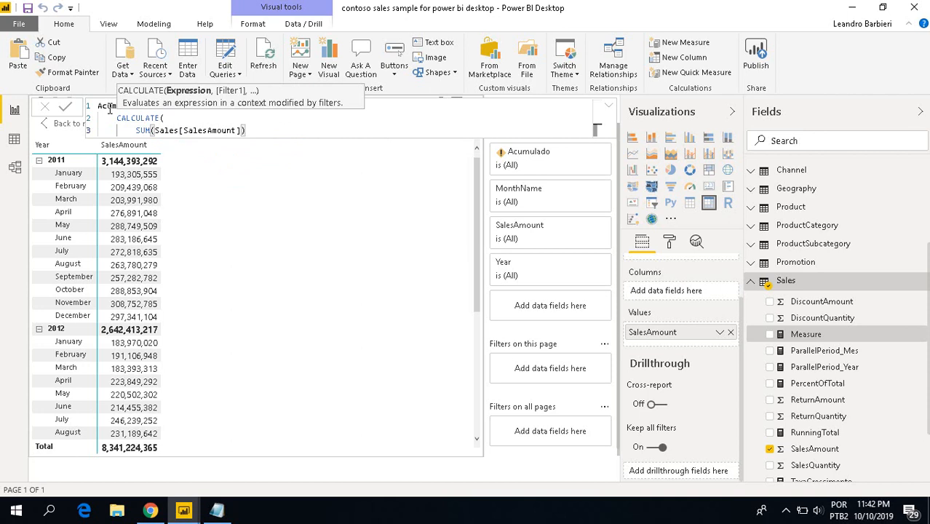
text(,)
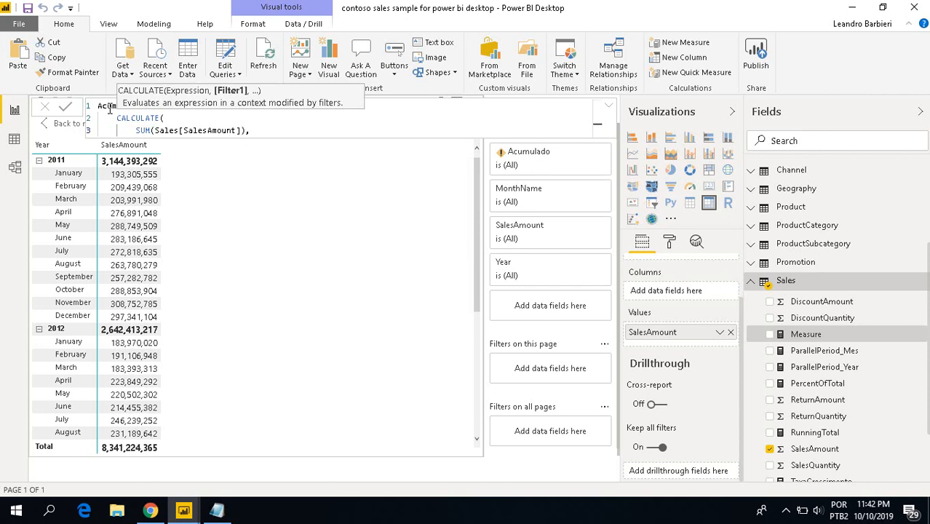
Step: Review the DATES functions and insert DATESYTD on a new line as the filter of CALCULATE
key(shift+Return)
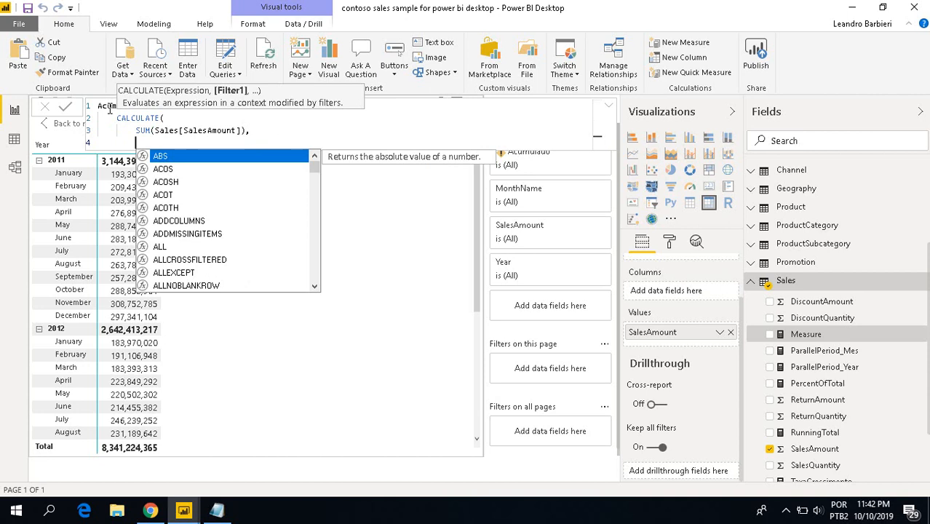
text(DATES)
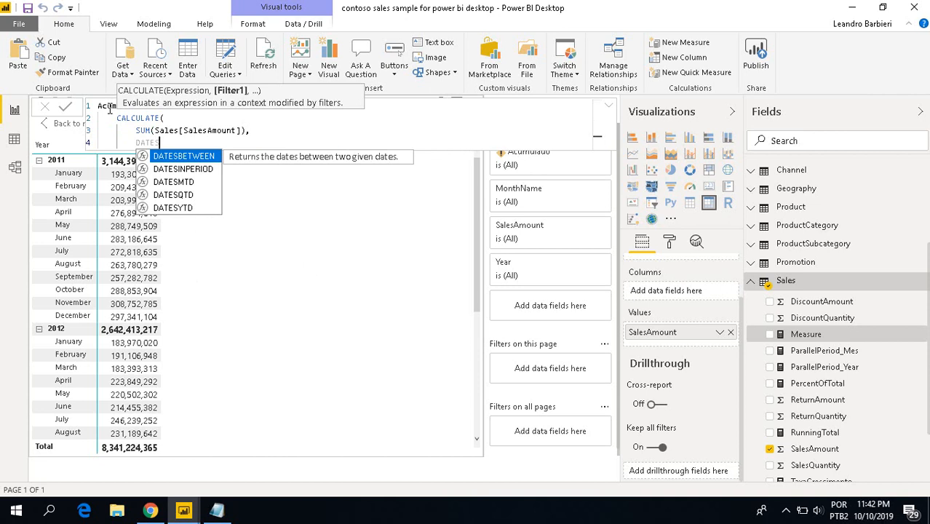
key(Down)
key(Down)
key(Down)
key(Down)
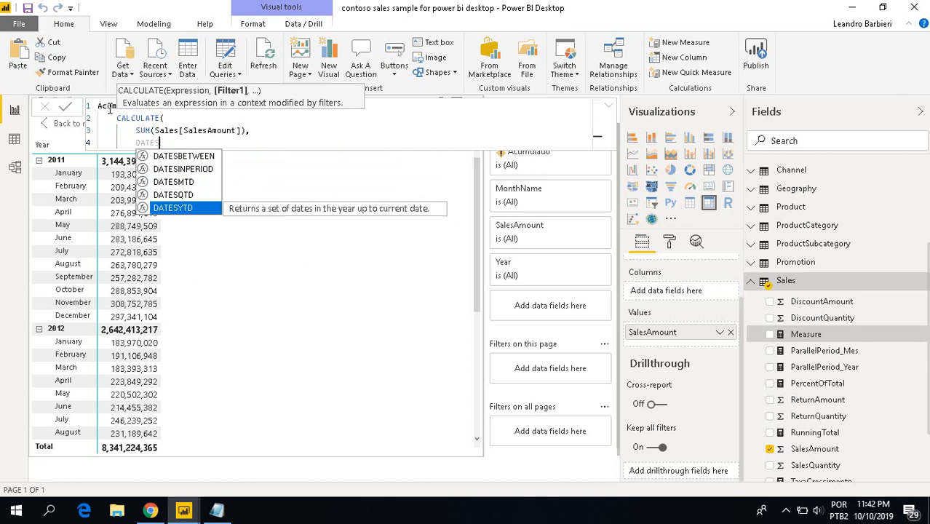
key(Up)
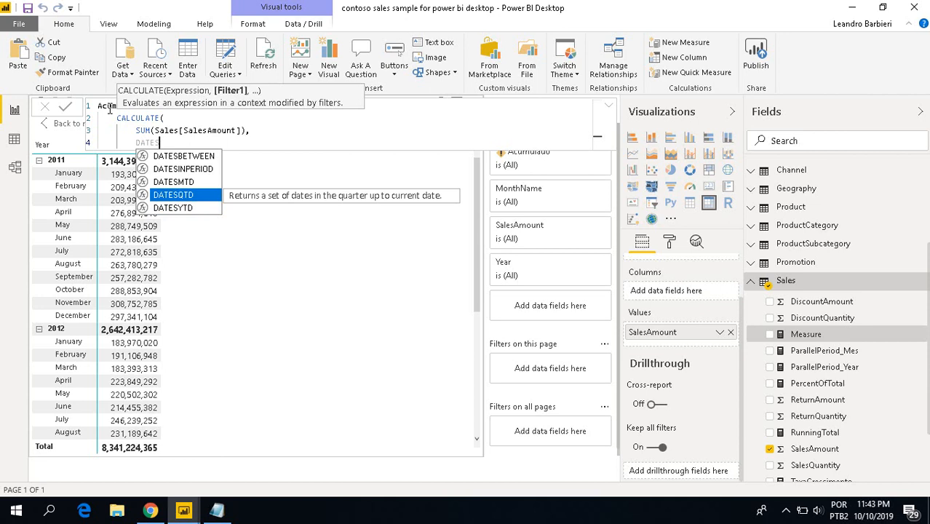
key(Up)
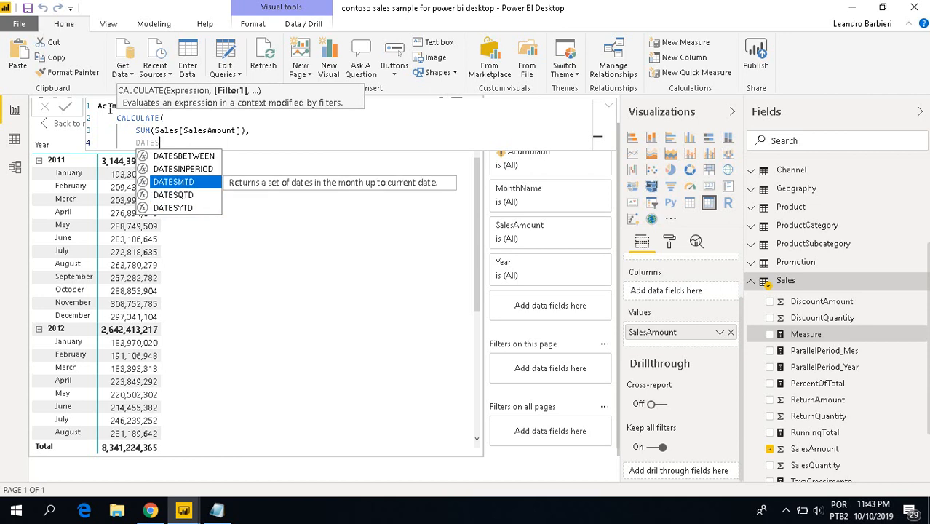
key(Down)
key(Up)
key(Down)
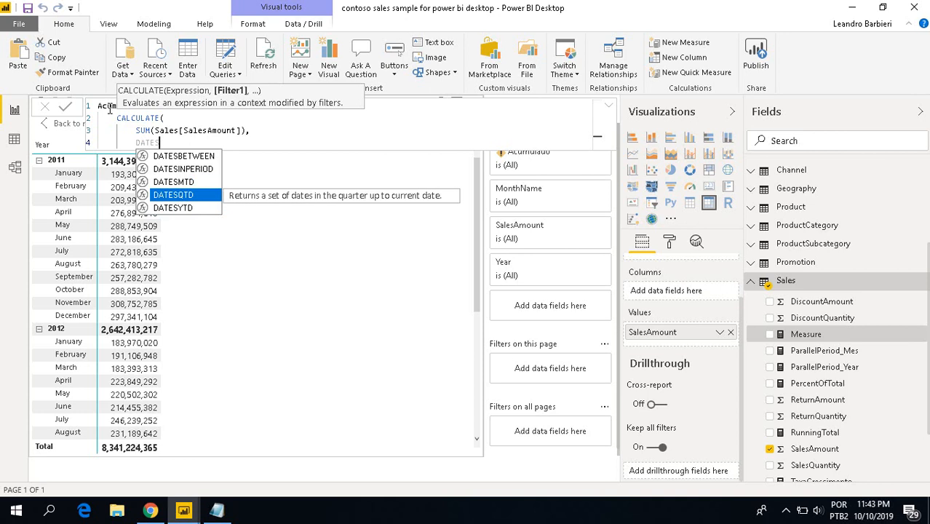
key(Down)
key(Tab)
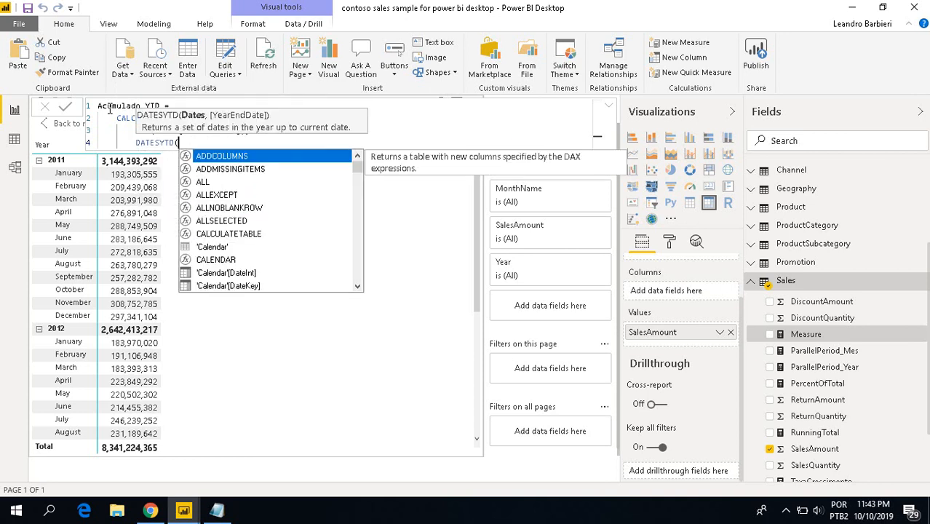
Step: Enter 'Calendar'[DayOfMonth] as the dates argument of DATESYTD and close the function
key(Down)
key(Down)
key(Down)
key(Down)
key(Down)
key(Down)
key(Down)
key(Down)
key(Down)
key(Down)
key(Down)
key(Down)
key(Up)
key(Tab)
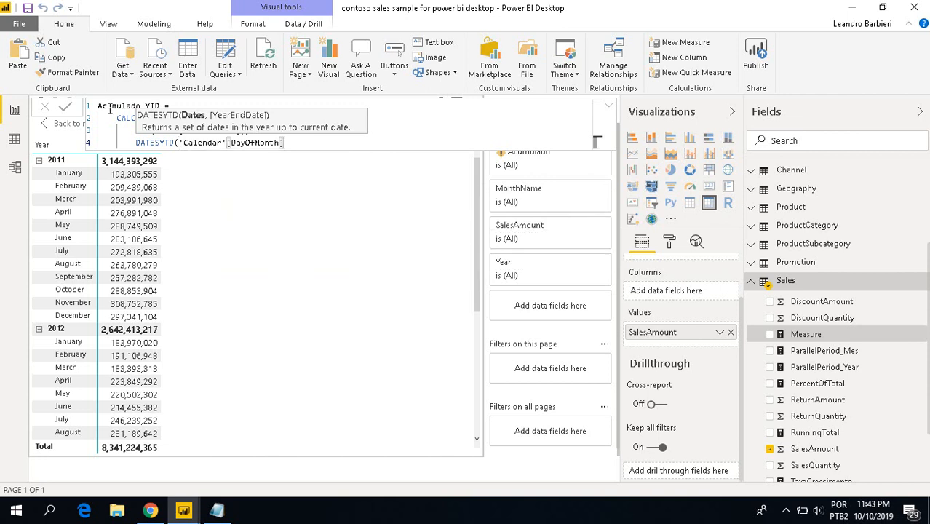
text())
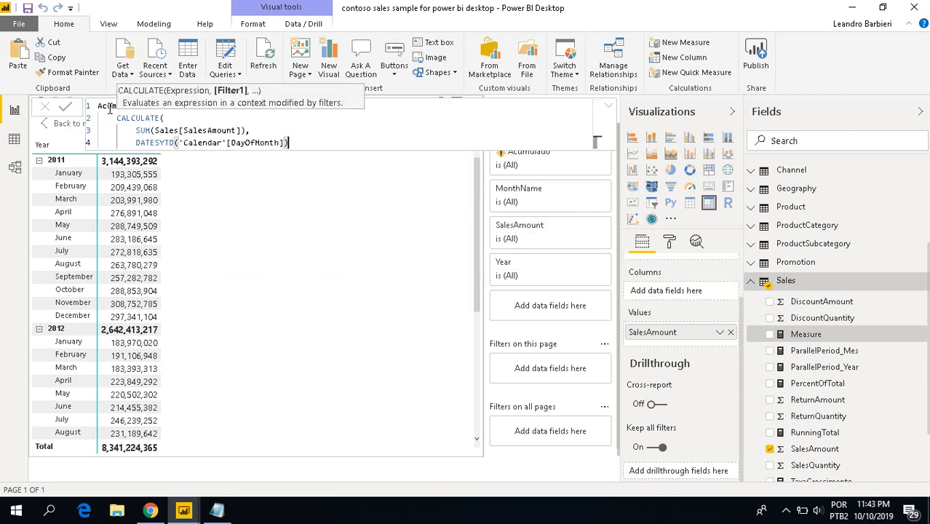
Step: Close CALCULATE with a parenthesis on its own line, aligned with the function name, and commit the measure
key(shift+Return)
text())
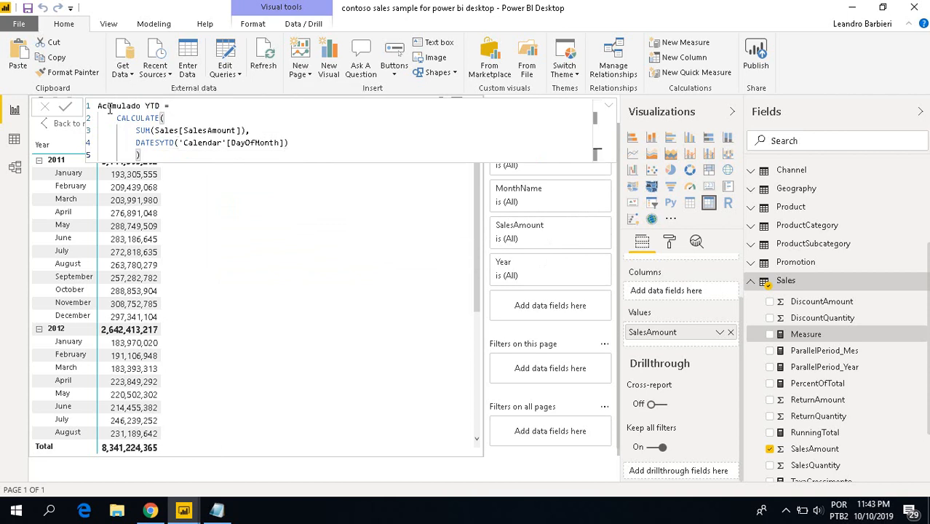
key(Home)
key(BackSpace)
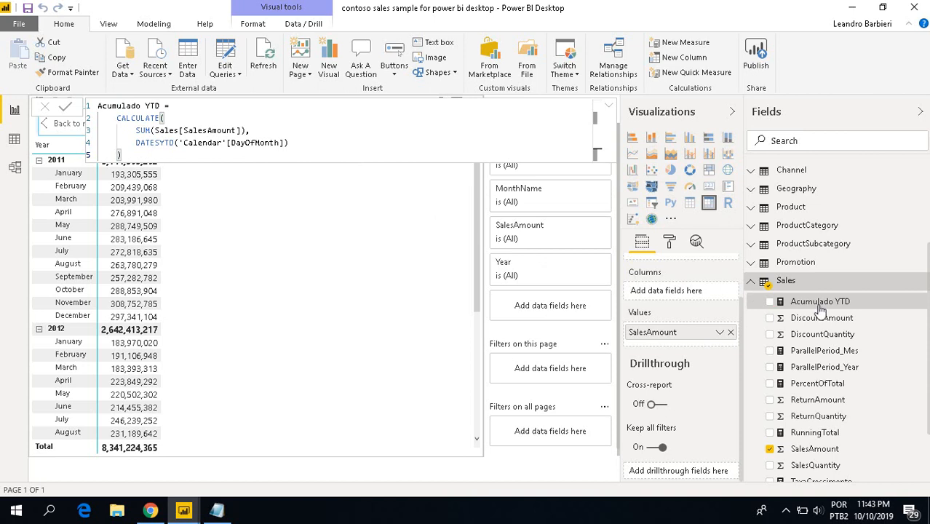
Step: Format the Acumulado YTD measure as a decimal number with 0 decimal places and add it to the matrix values
click(110, 25)
click(154, 26)
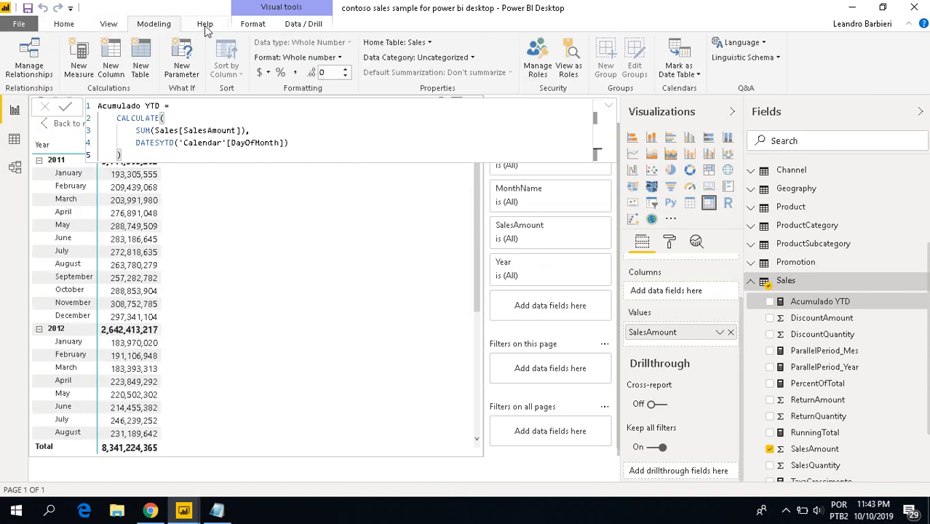
click(346, 71)
click(345, 75)
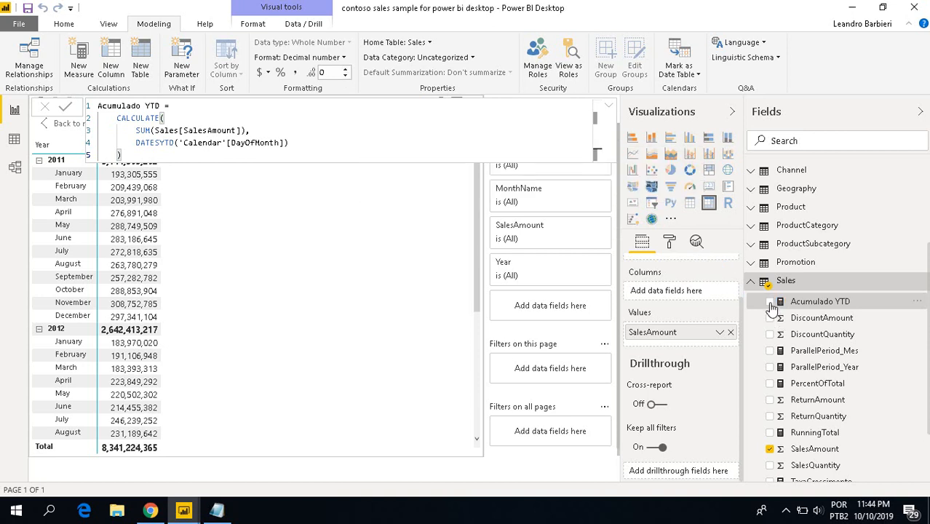
click(772, 306)
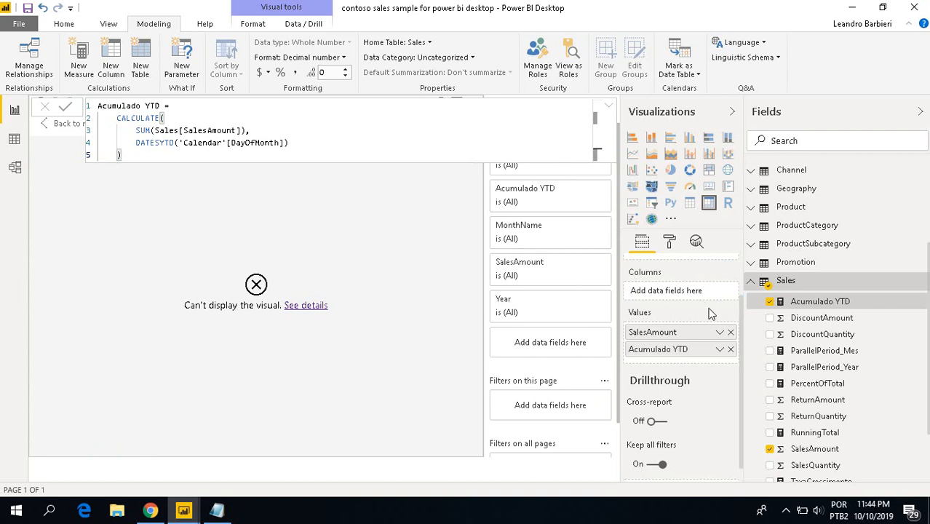
scroll(702, 312, up, 1)
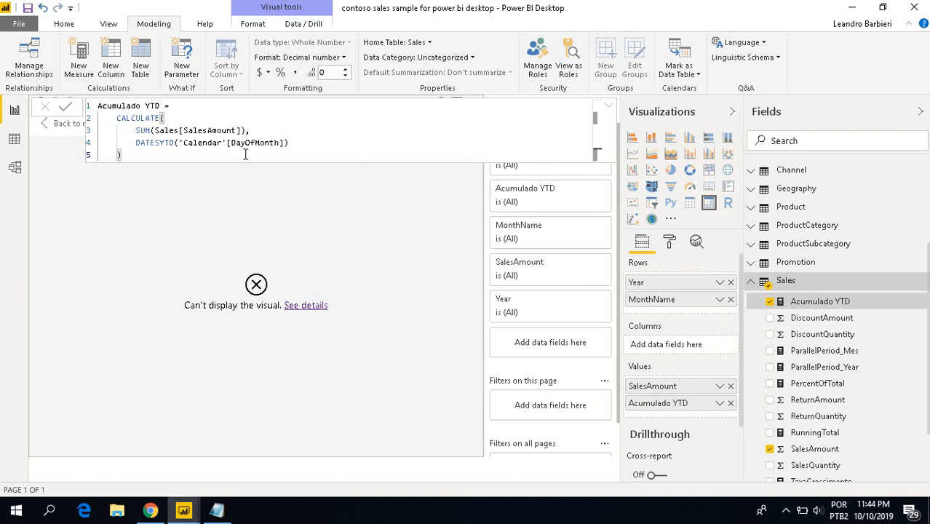
Step: Replace DayOfMonth with DateKey in the DATESYTD argument, commit the Acumulado YTD formula and collapse the formula editor
drag(232, 144, 279, 158)
text(Da)
key(Down)
key(Tab)
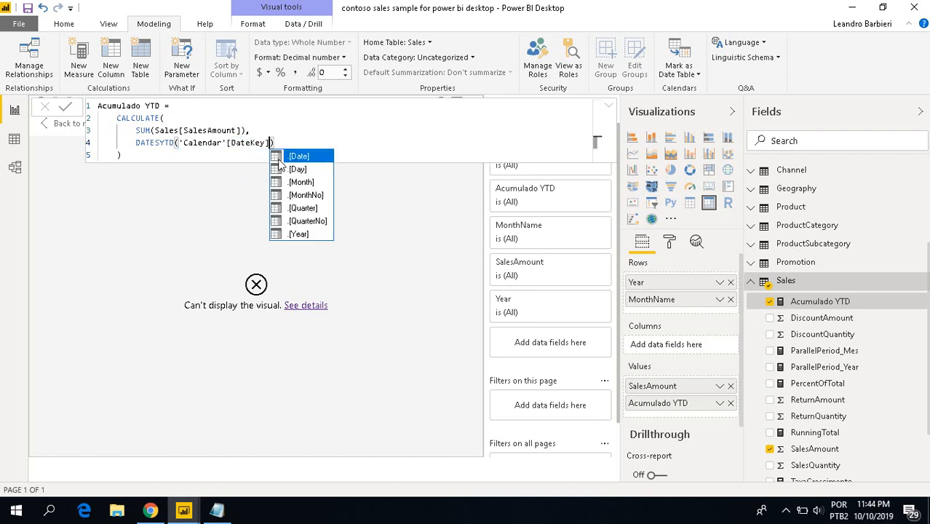
key(Right)
key(Return)
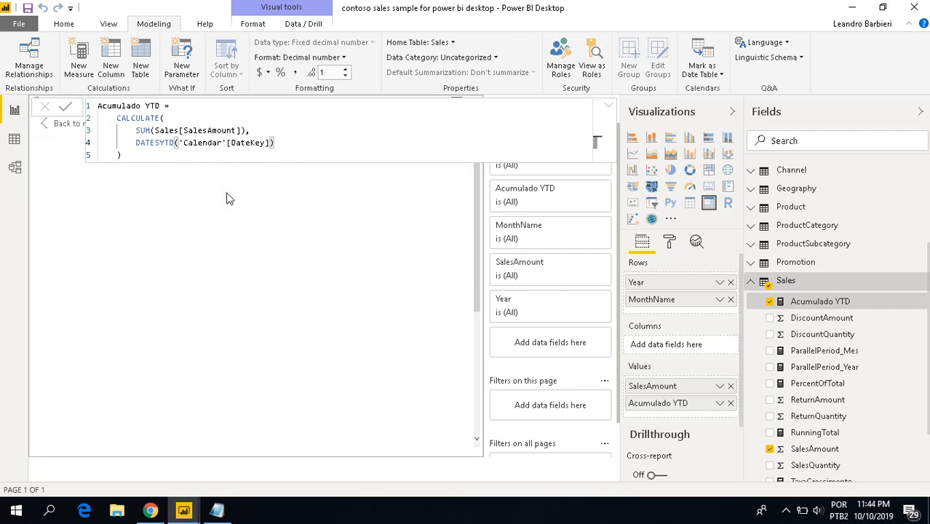
click(610, 109)
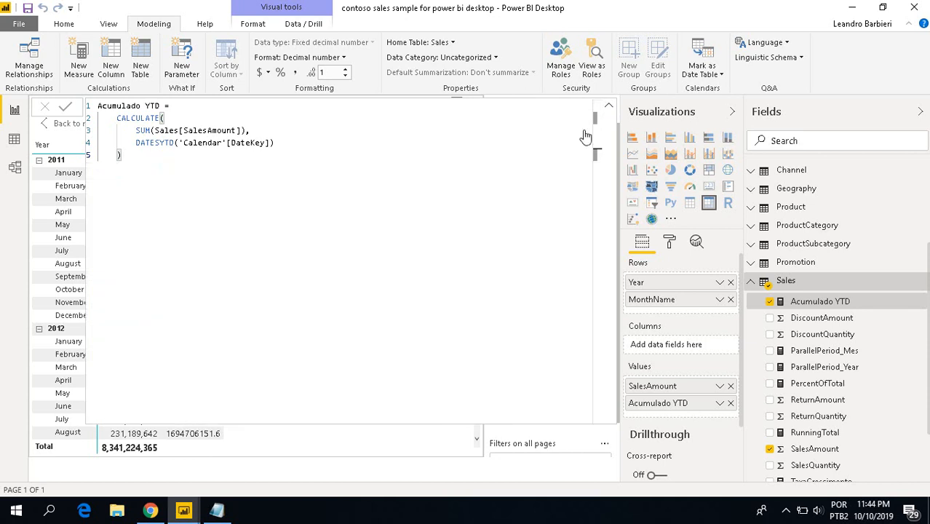
click(610, 109)
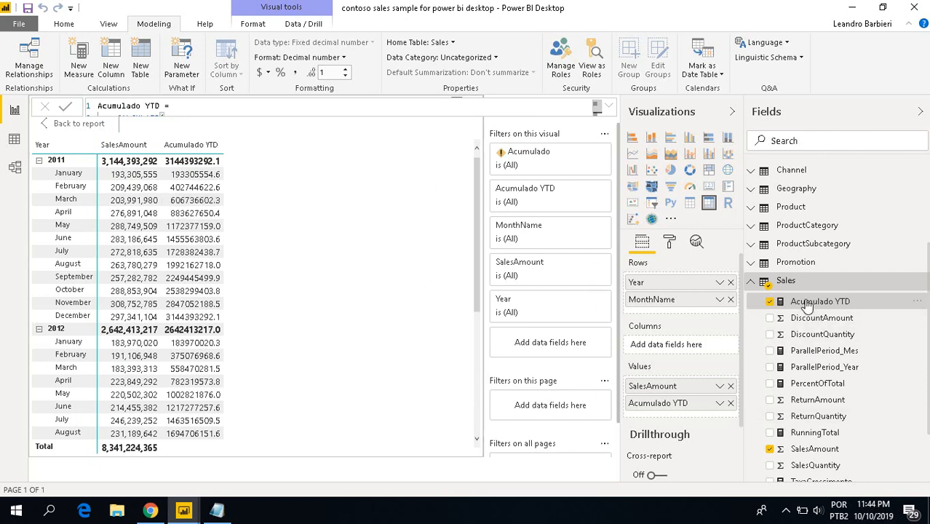
Step: Turn on the thousands separator and set 0 decimal places for the Acumulado YTD measure, and review its monthly values in the matrix
click(306, 74)
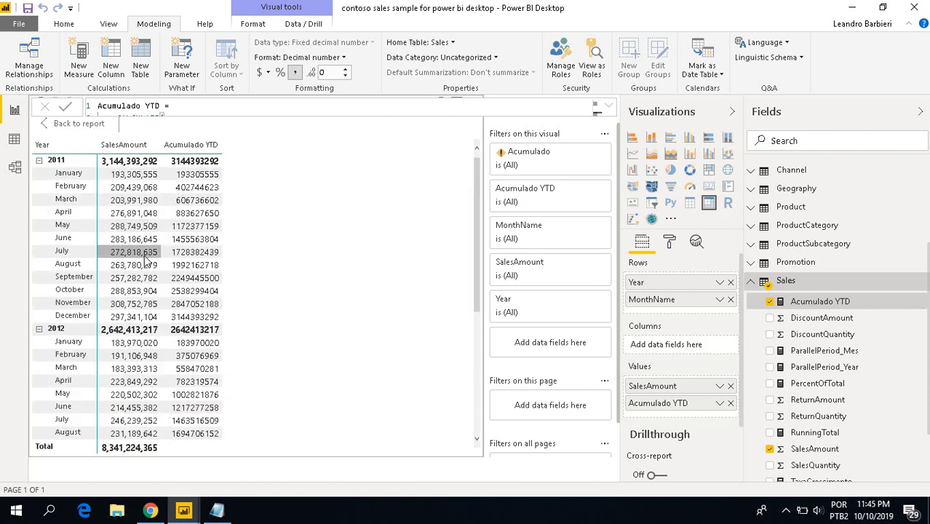
scroll(168, 313, down, 5)
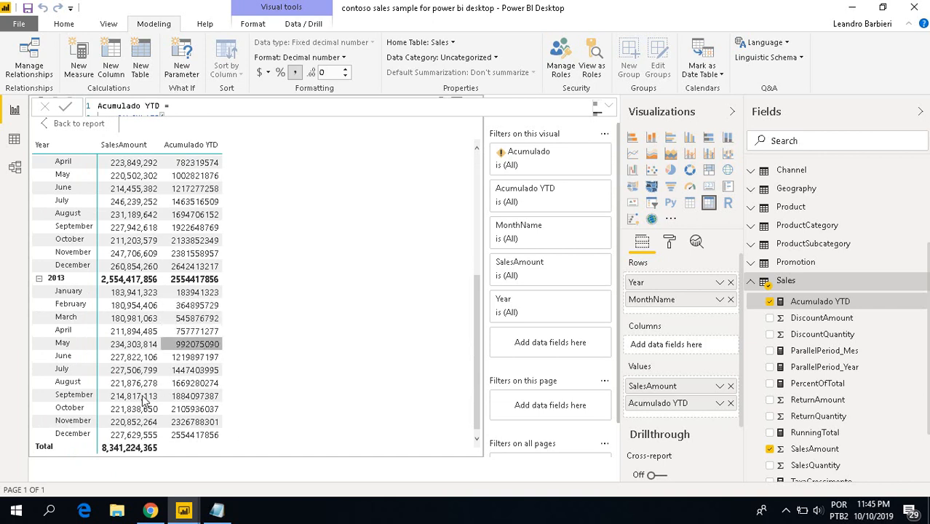
scroll(192, 302, up, 3)
scroll(193, 302, up, 3)
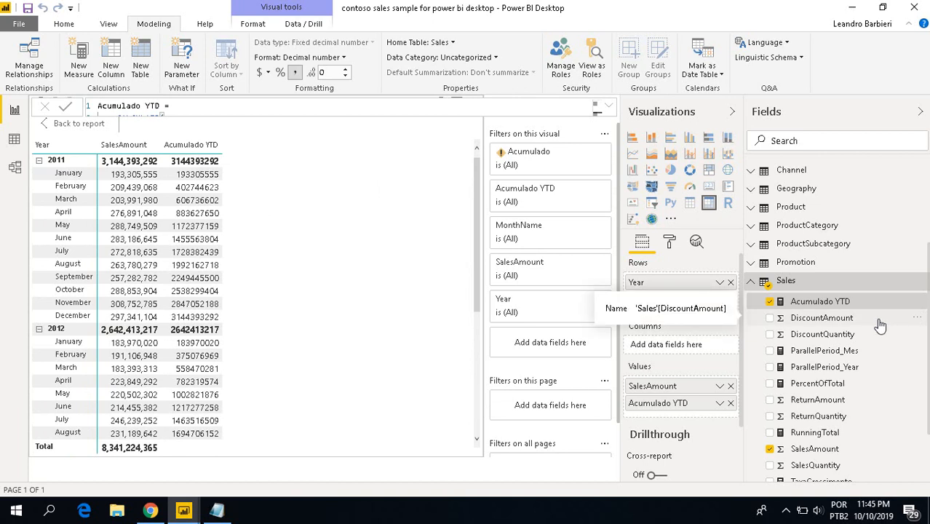
Step: Create a new measure in the Sales table, name it Acumulado YTD AA and start its expression on a new line
click(924, 282)
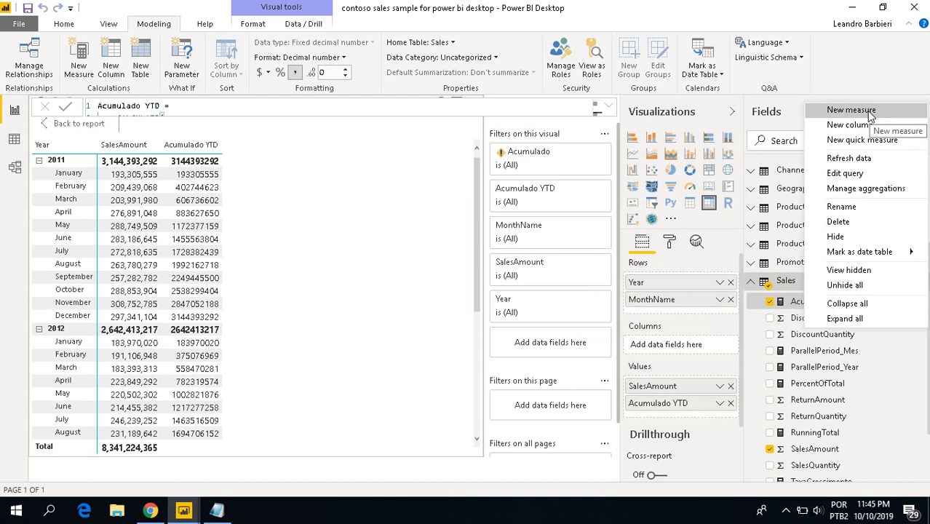
click(839, 113)
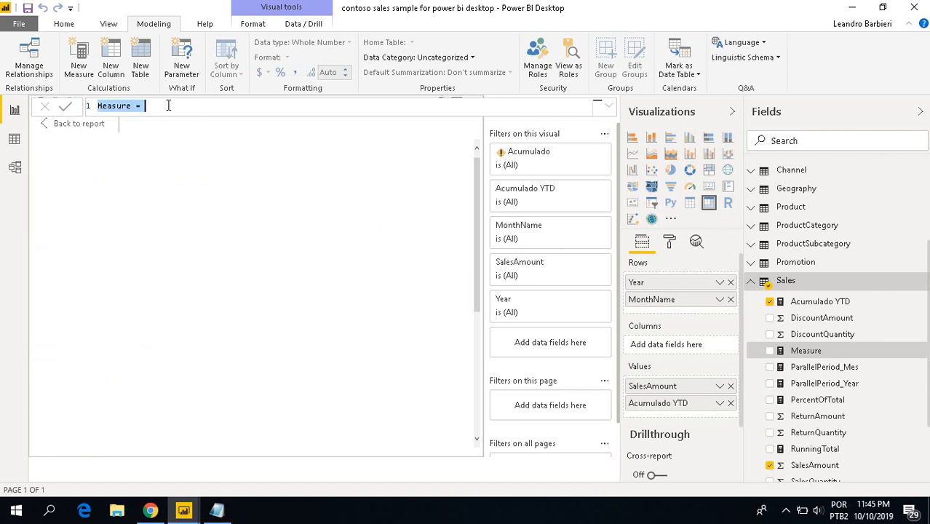
text(Acumulado YTD AA =)
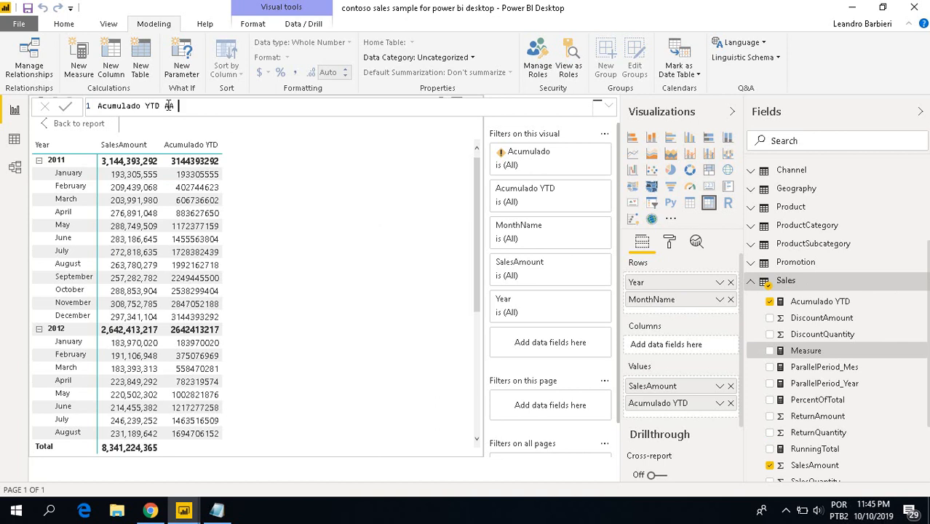
key(shift+Return)
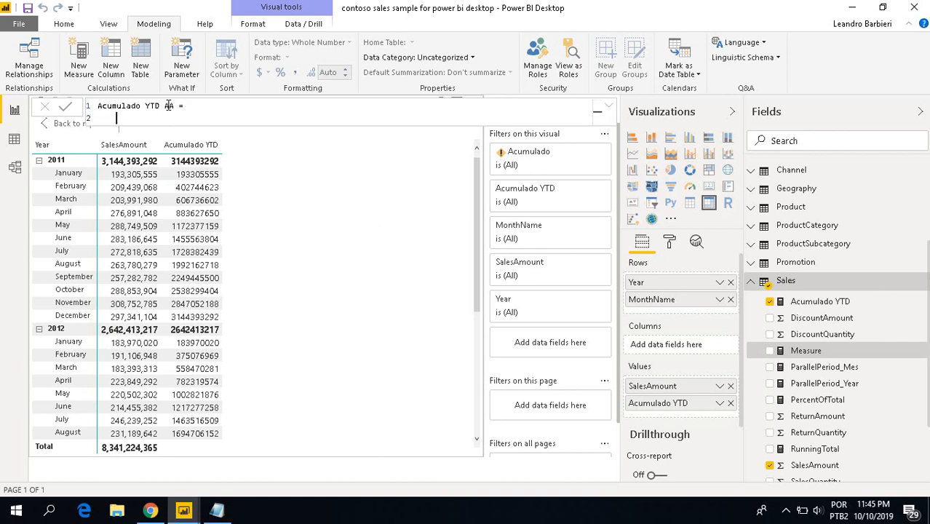
Step: Enter the CALCULATE function with [Acumulado YTD] as its expression argument
text(CALCULATE()
key(Tab)
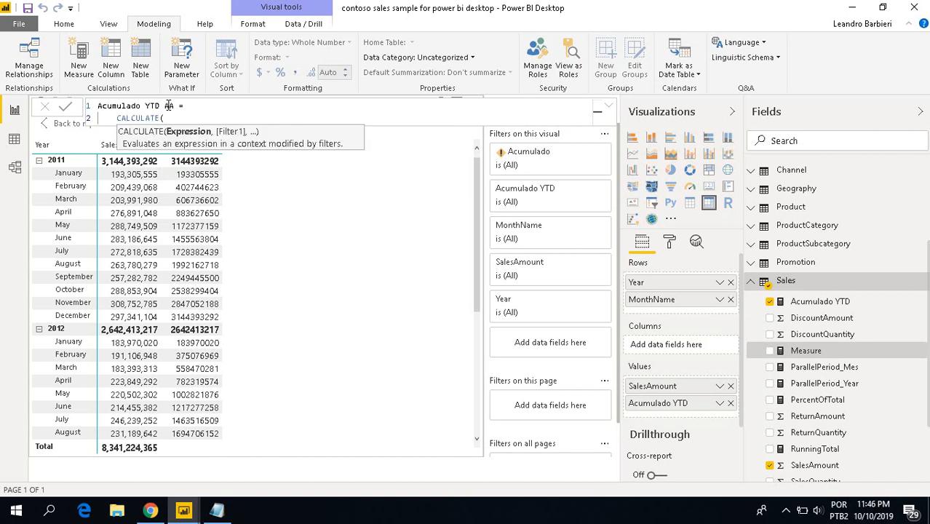
text(ACu)
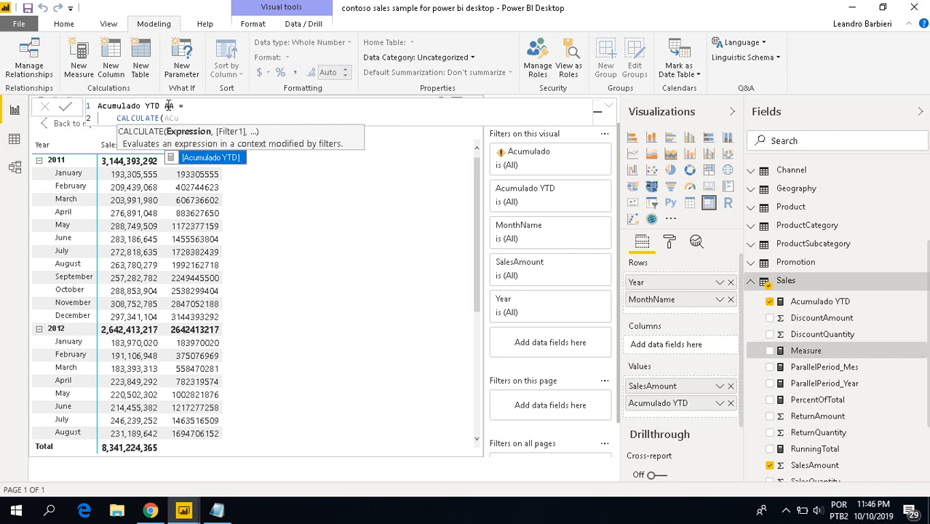
key(Tab)
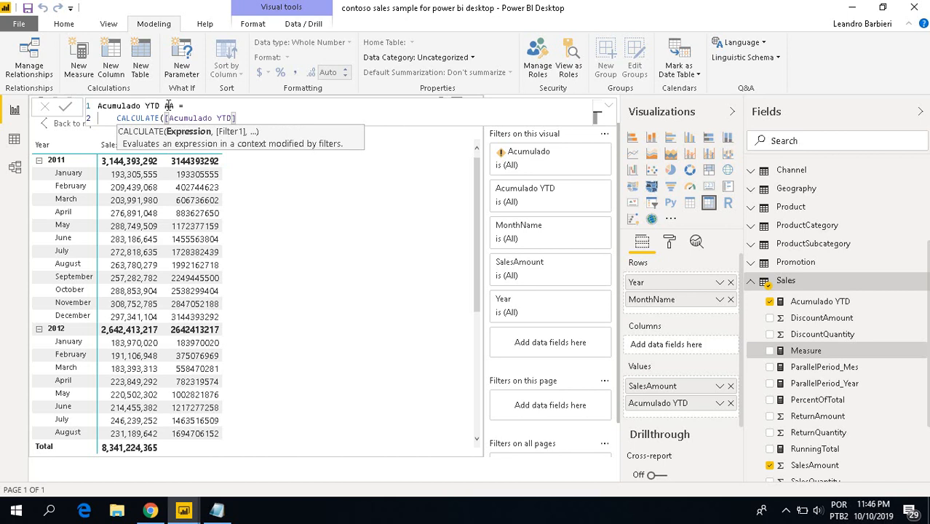
text(,)
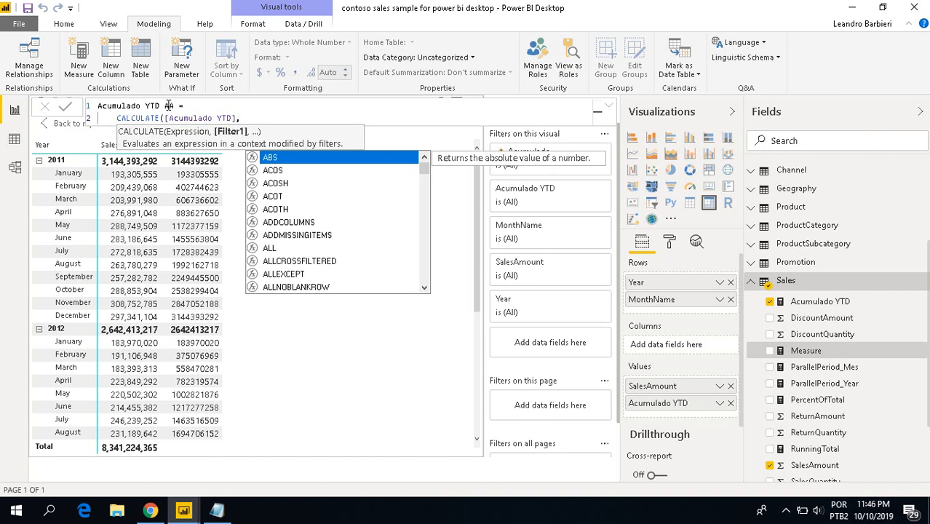
Step: Add SAMEPERIODLASTYEAR('Calendar'[DateKey]) as the CALCULATE filter, close both functions and commit the measure
text( same)
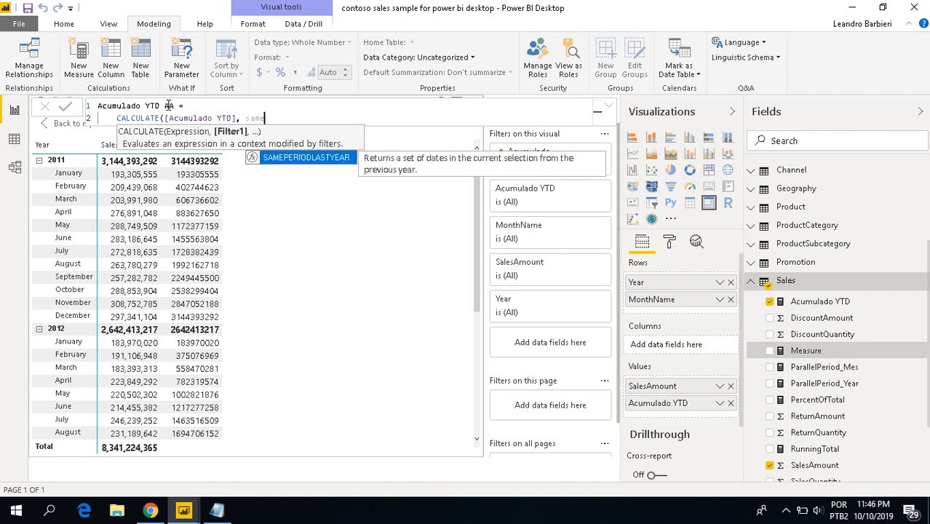
key(Tab)
text(()
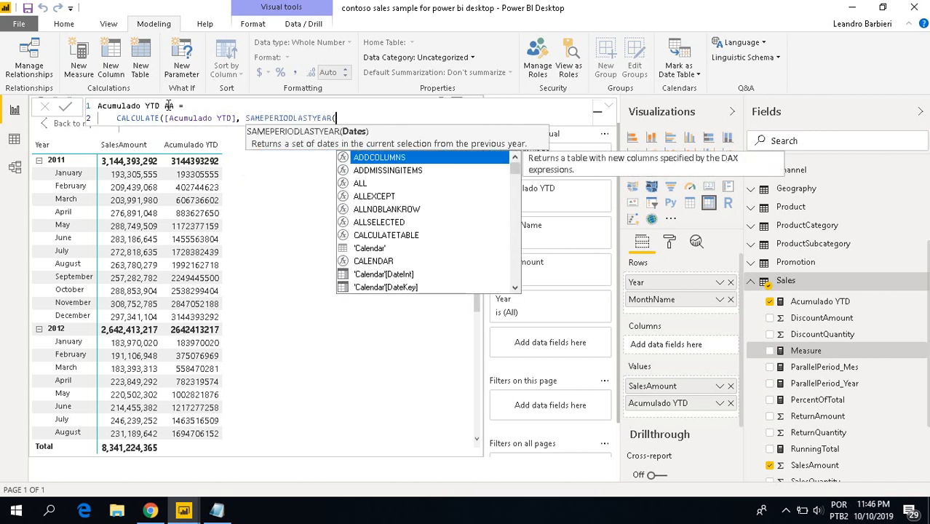
text(Cale)
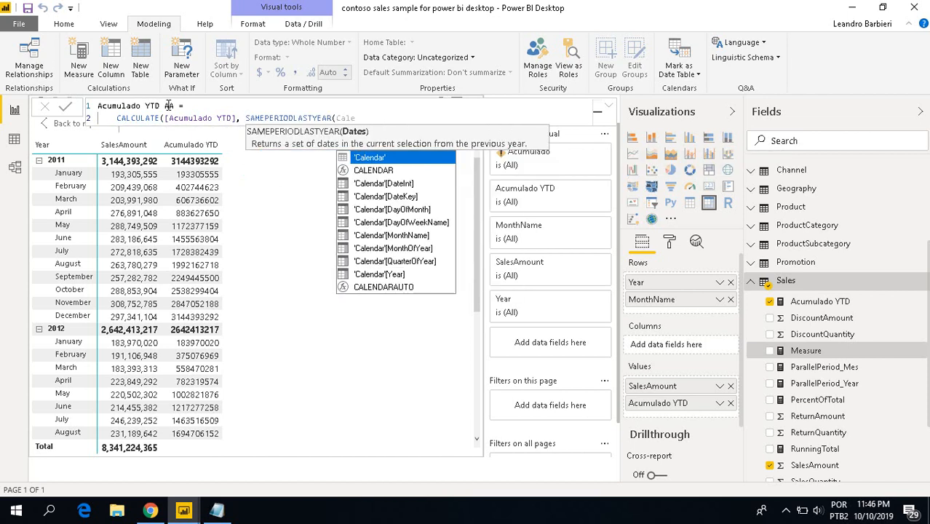
key(Down)
key(Down)
key(Down)
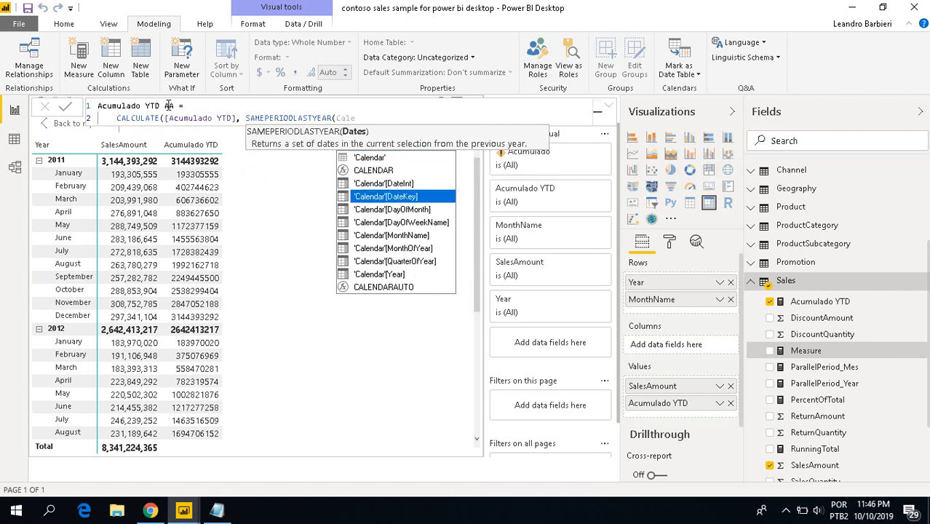
key(Tab)
text())
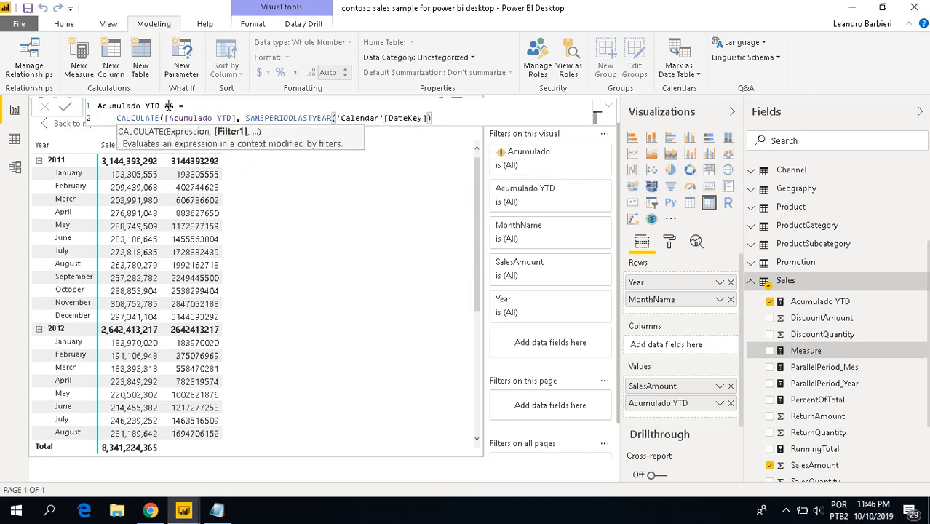
text())
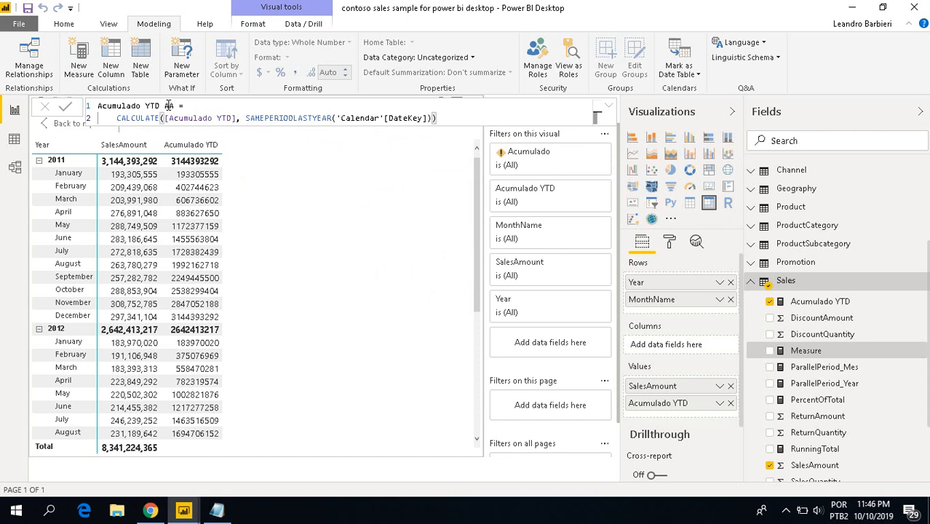
key(Return)
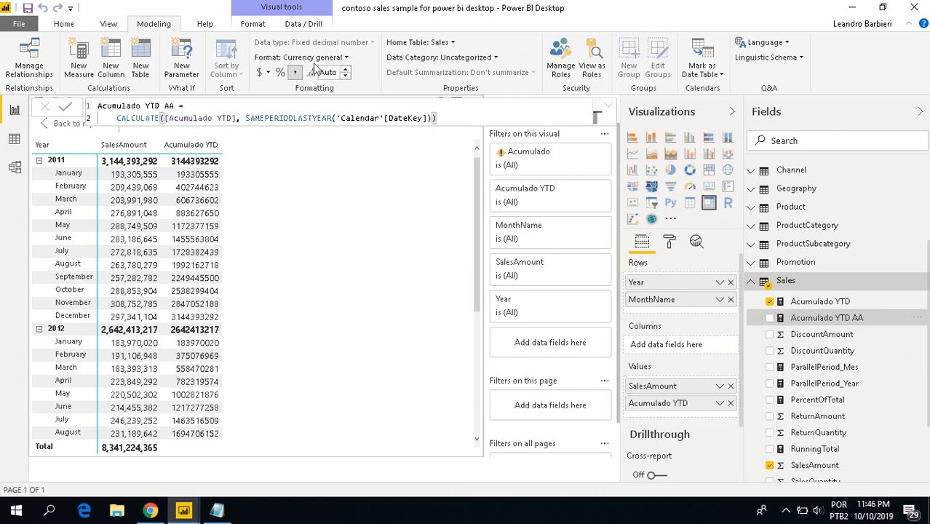
Step: Format Acumulado YTD AA as $ English (United States) with 0 decimal places and add it to the matrix values
click(345, 70)
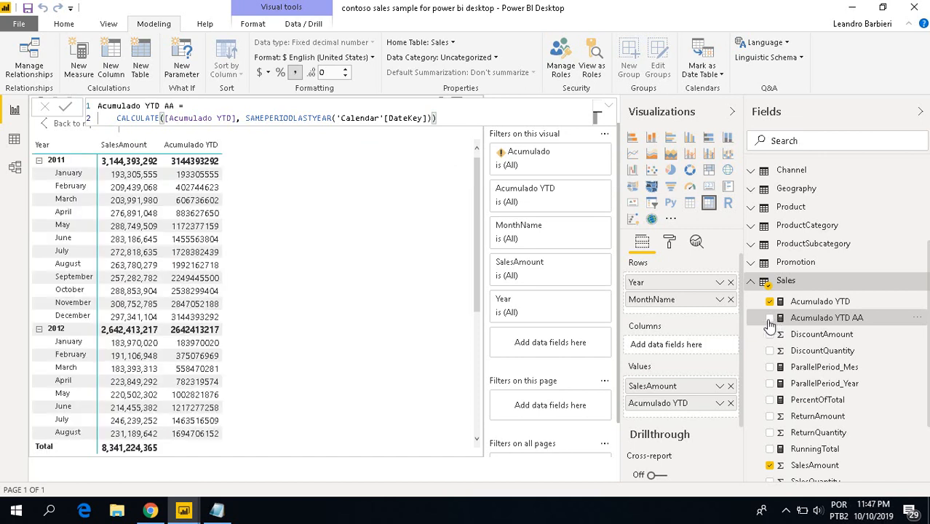
click(783, 322)
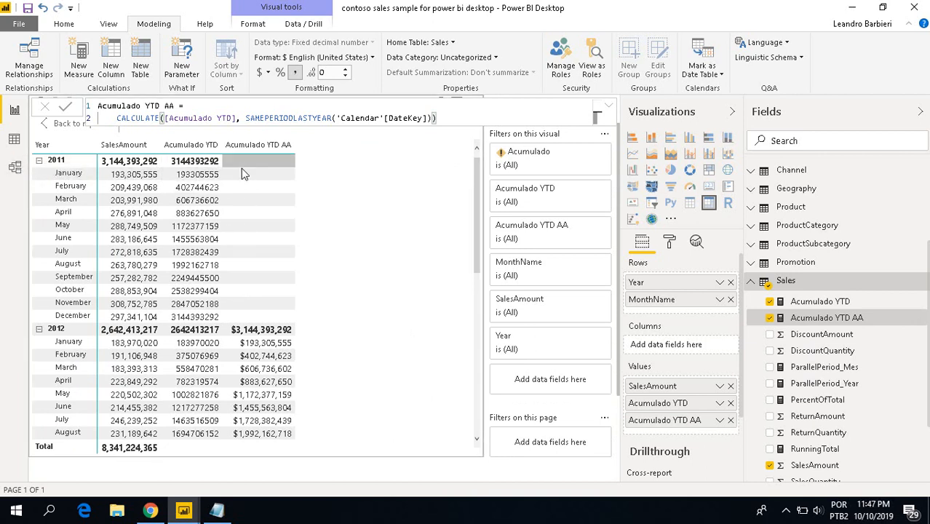
Step: Compare the Acumulado YTD AA values with the prior year's Acumulado YTD for 2012 to 2014 in the matrix
scroll(251, 331, down, 5)
scroll(251, 331, down, 2)
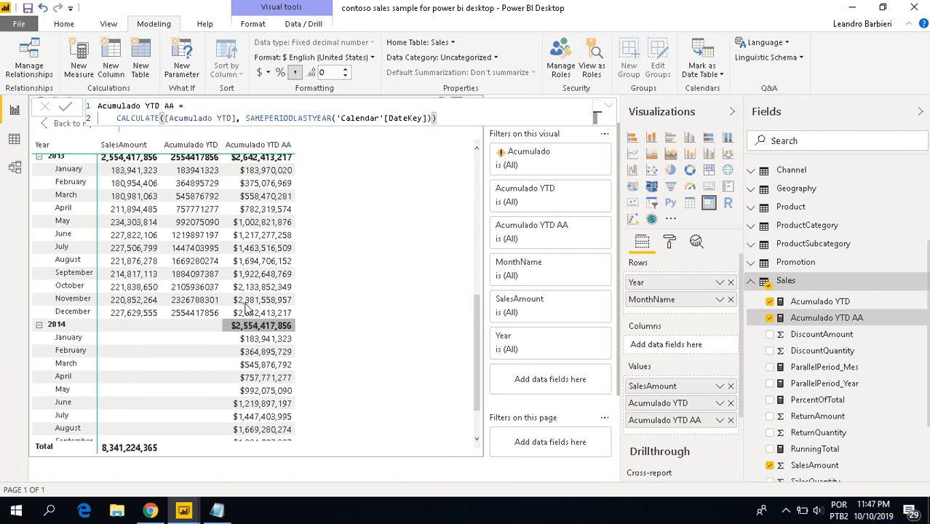
scroll(215, 342, down, 2)
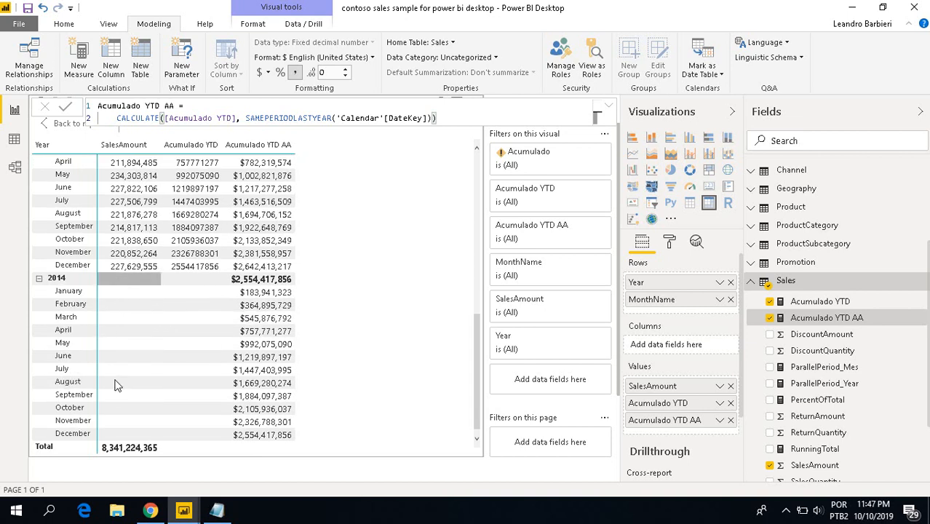
scroll(116, 240, up, 3)
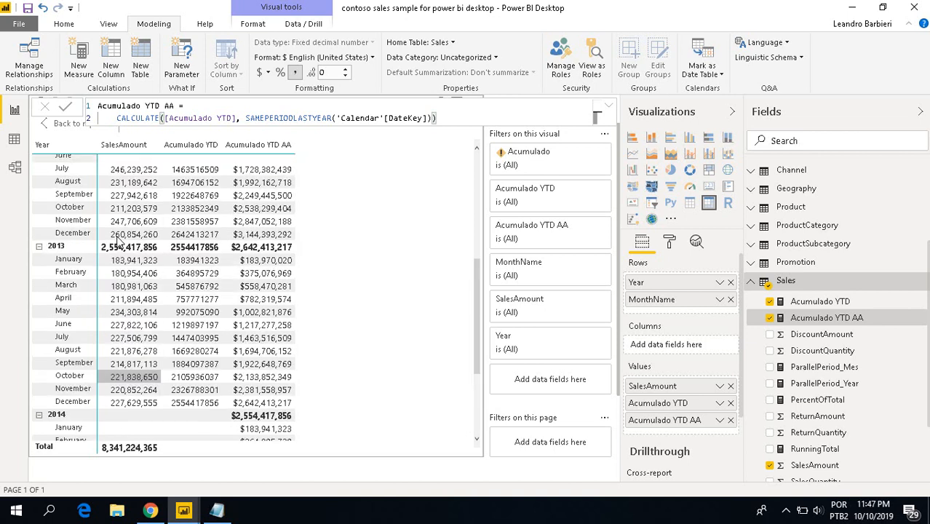
scroll(133, 278, down, 3)
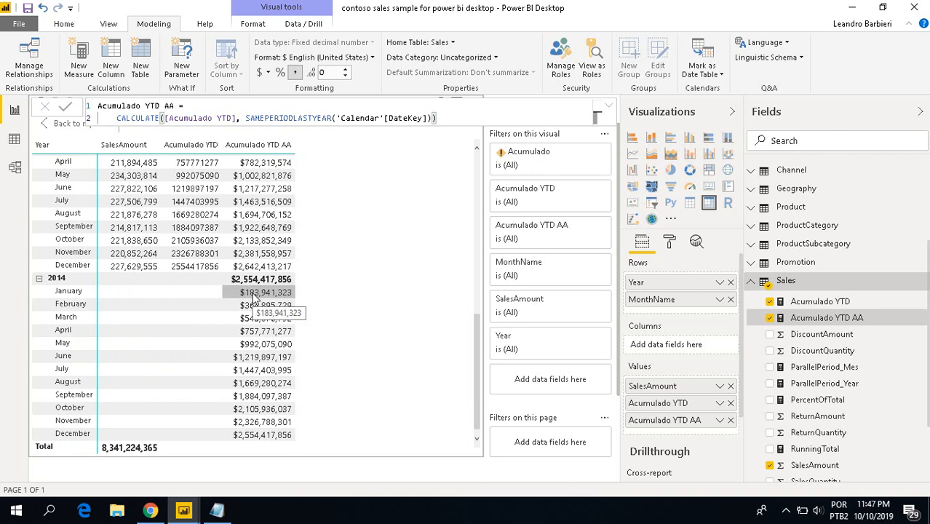
scroll(262, 339, up, 5)
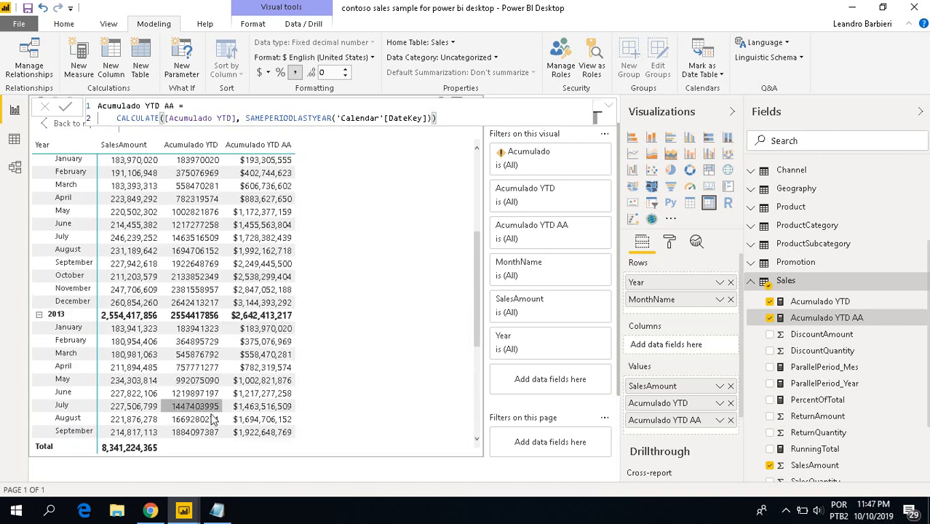
scroll(195, 386, down, 2)
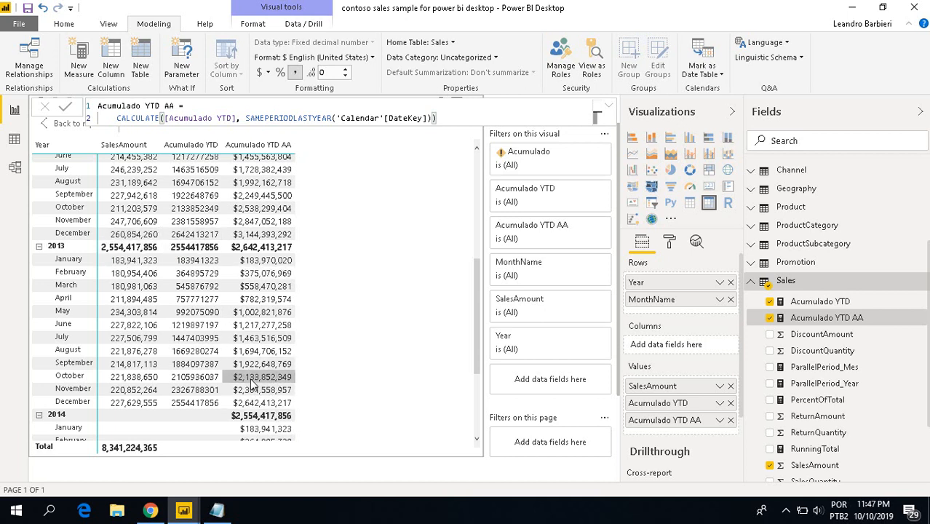
scroll(254, 384, up, 2)
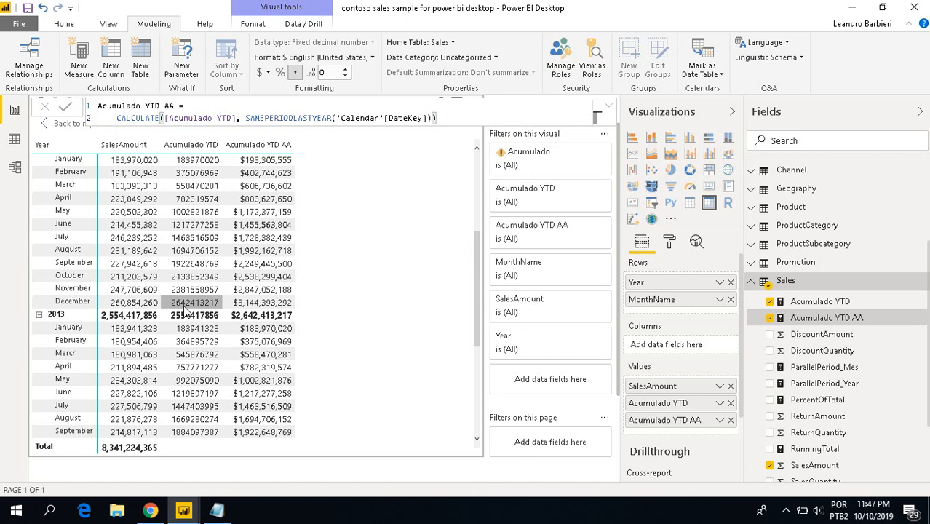
scroll(185, 310, up, 2)
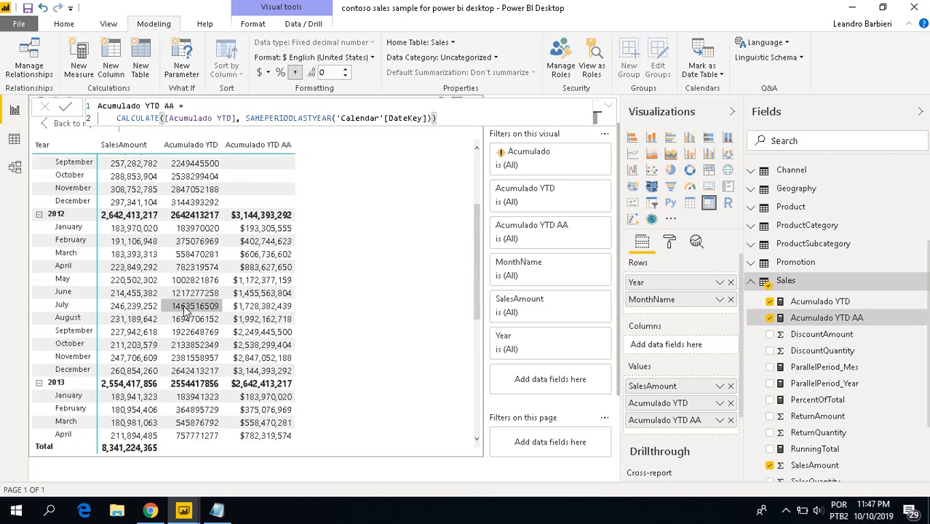
scroll(186, 309, down, 4)
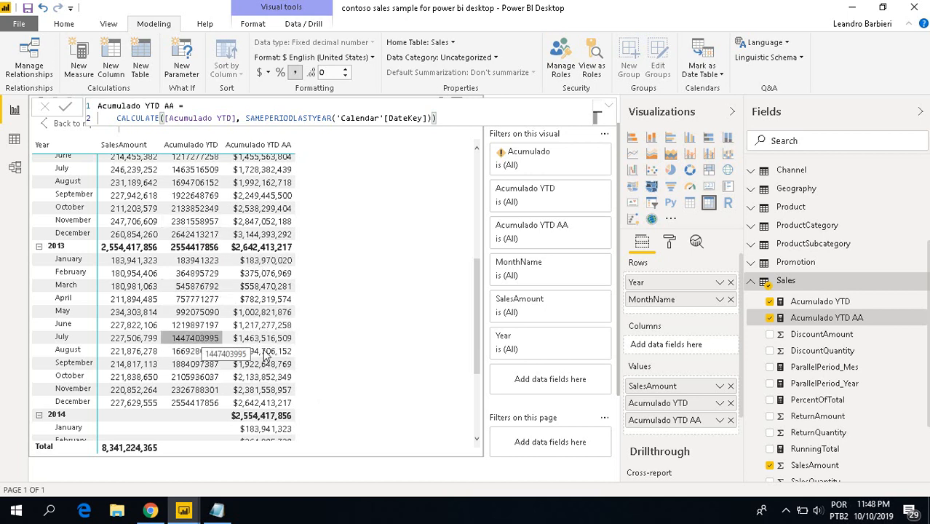
scroll(436, 326, down, 3)
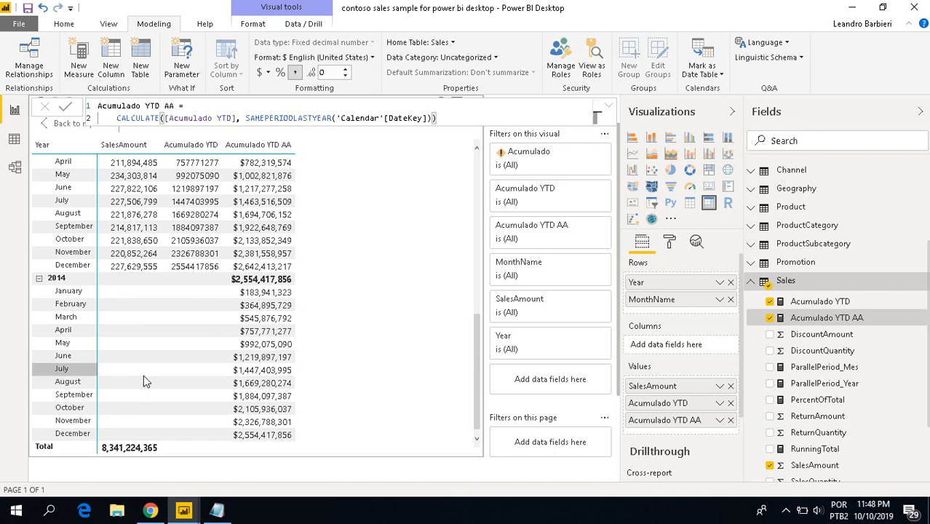
Step: Expand the Acumulado YTD AA formula editor and open an IF before CALCULATE, leaving an empty indented line for its logical test
click(608, 106)
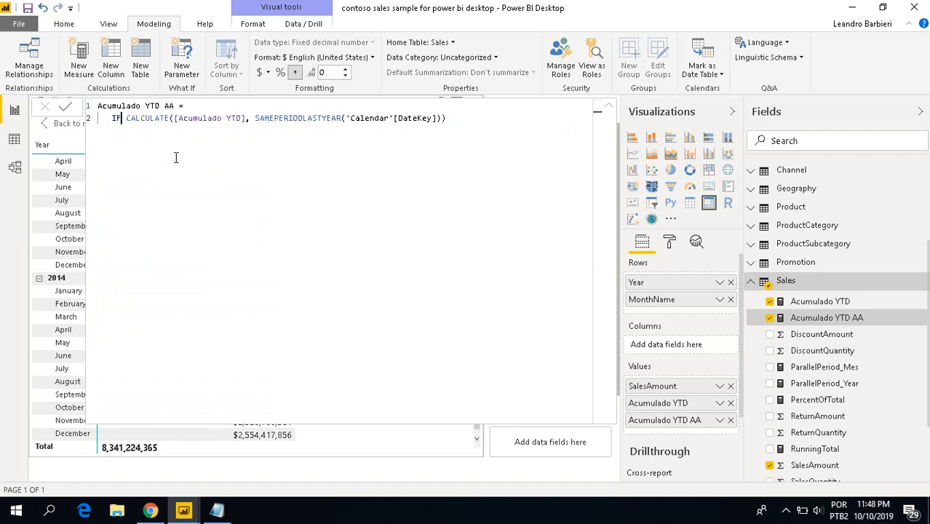
text(IF()
key(shift+Return)
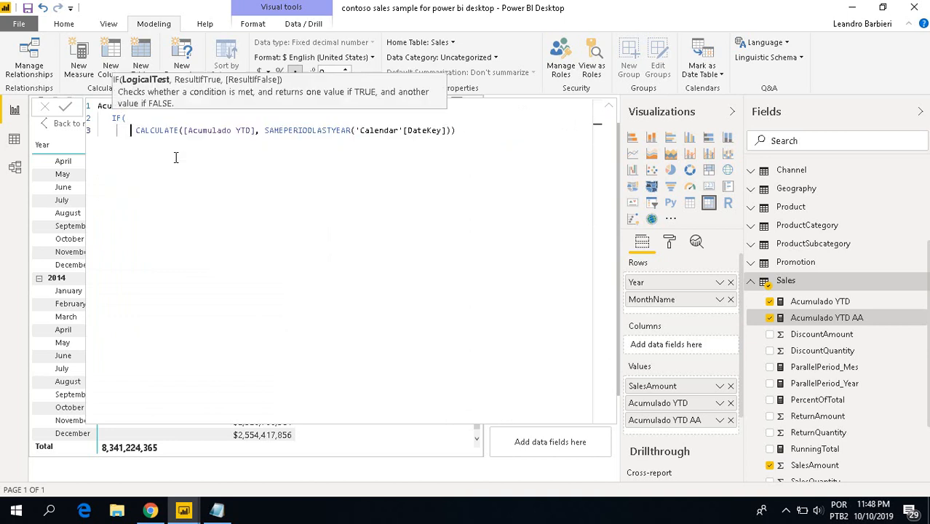
key(BackSpace)
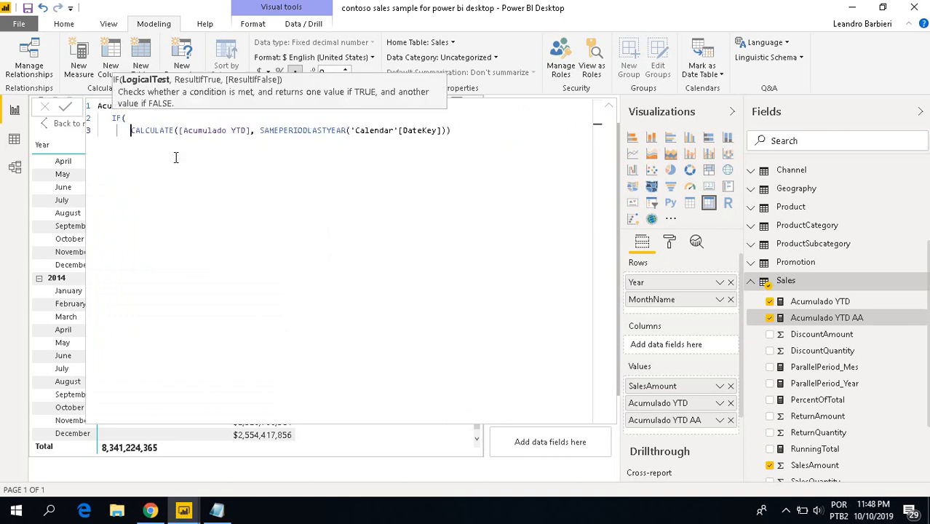
key(shift+Return)
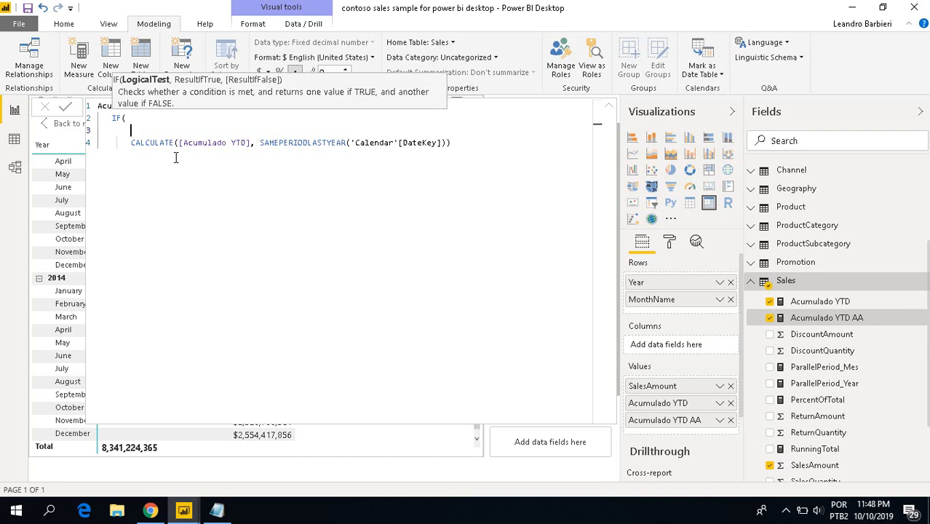
Step: Enter SUM(Sales[SalesAmount]) > 0 as the IF's logical test in the Acumulado YTD AA formula
text(SUM(Sales)
key(Down)
key(Down)
key(Down)
key(Down)
key(Down)
key(Down)
key(Down)
key(Down)
key(Tab)
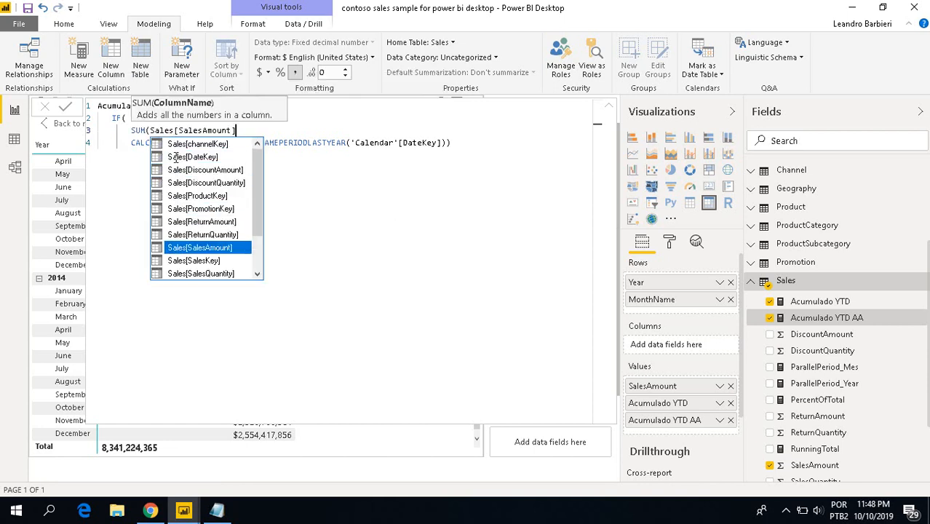
text())
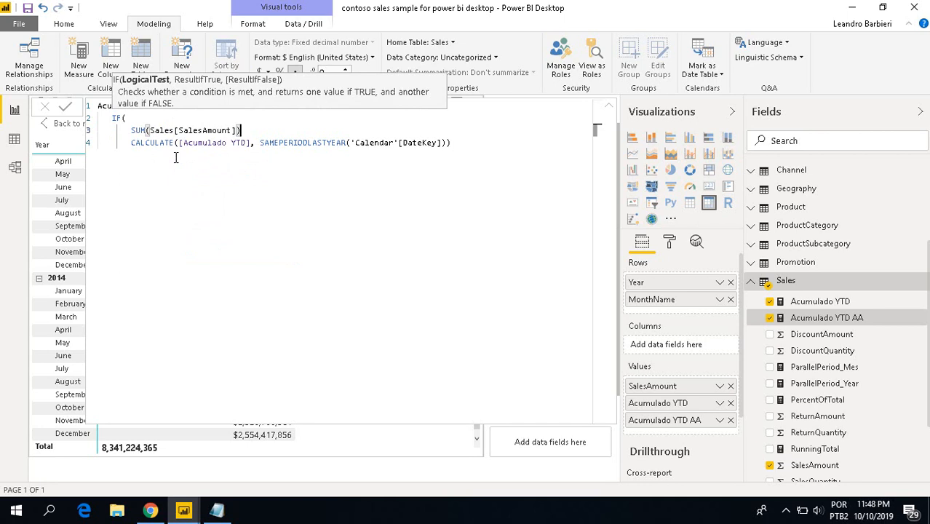
text( > 0,)
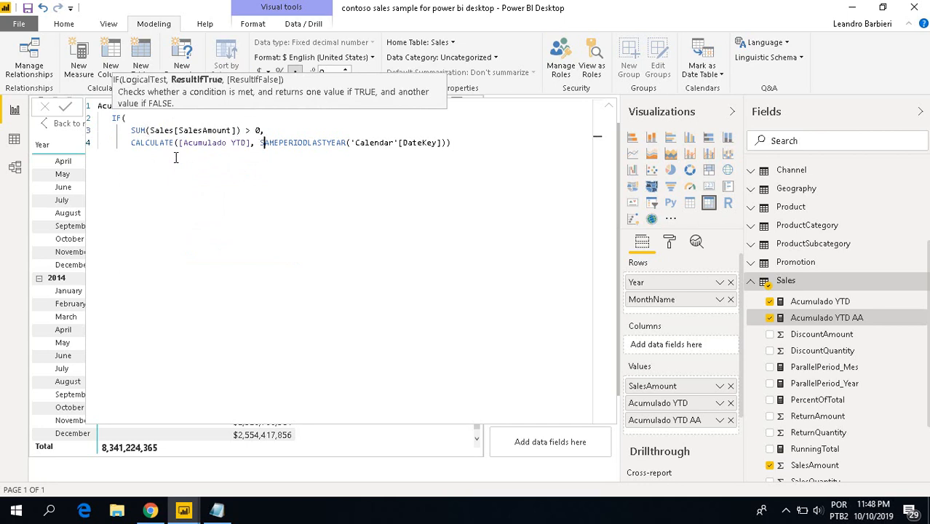
Step: Add BLANK() as the IF's false result after the CALCULATE line, then close the IF on its own line and commit the measure
key(shift+Return)
key(Up)
key(End)
text(,)
key(shift+Return)
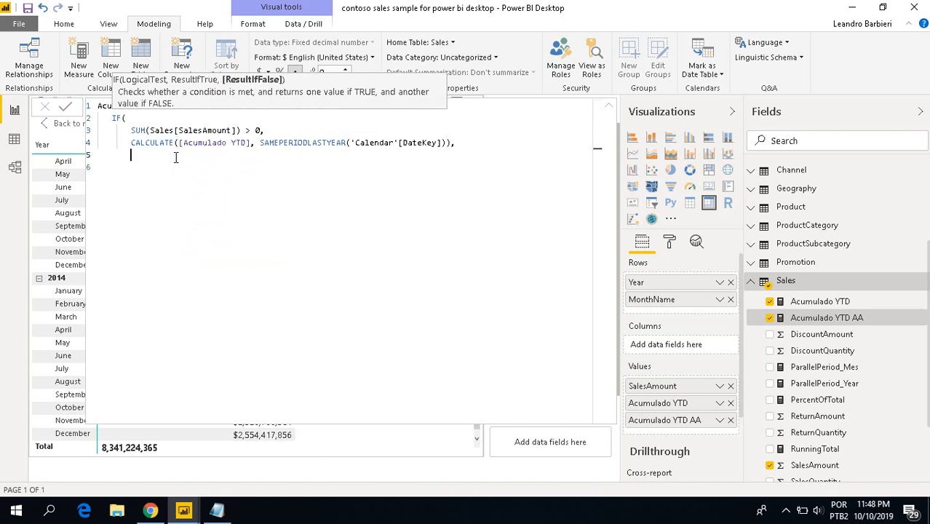
text(BLAn)
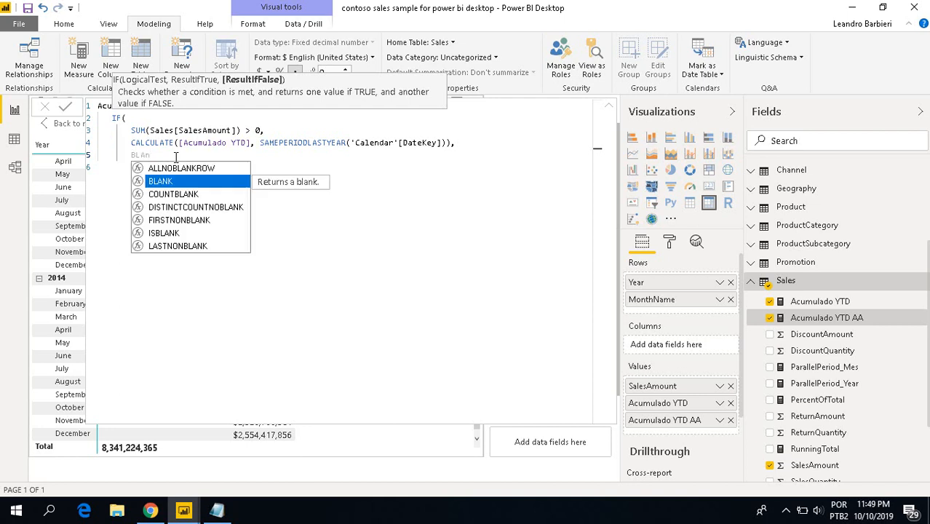
key(Tab)
text())
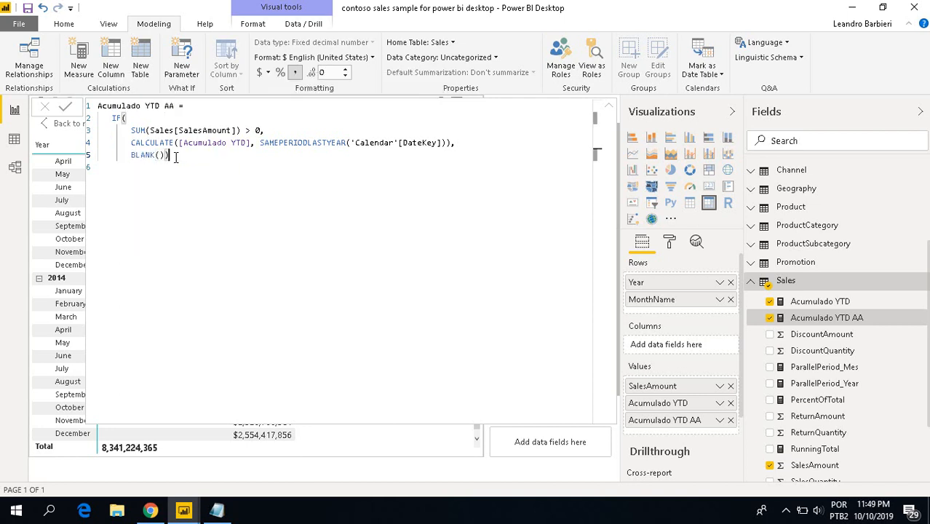
key(Return)
key(BackSpace)
key(Return)
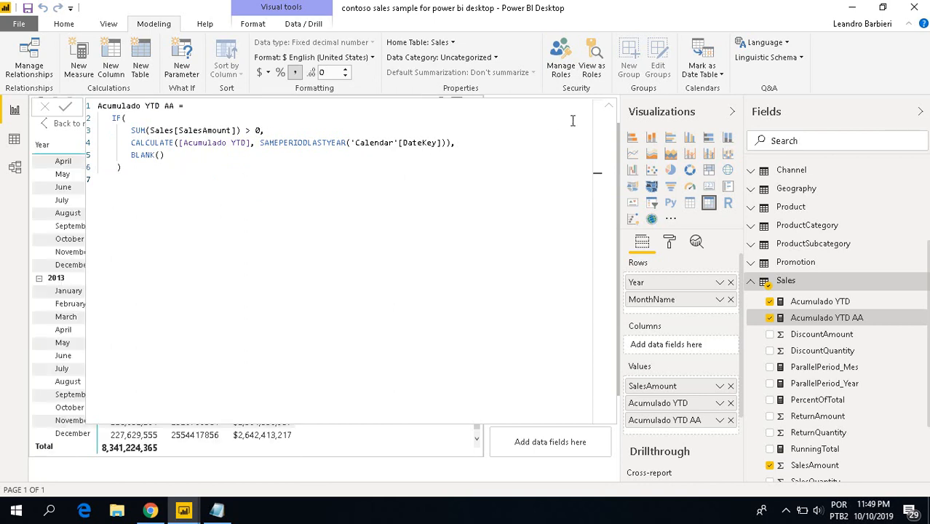
Step: Collapse the formula editor and review the Acumulado YTD AA column for 2011 to 2013 in the matrix
click(608, 108)
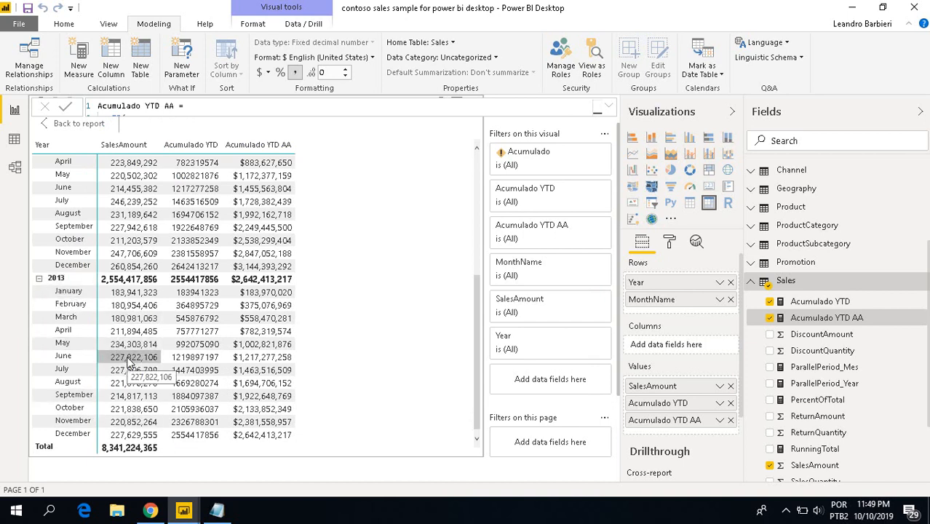
scroll(195, 260, up, 5)
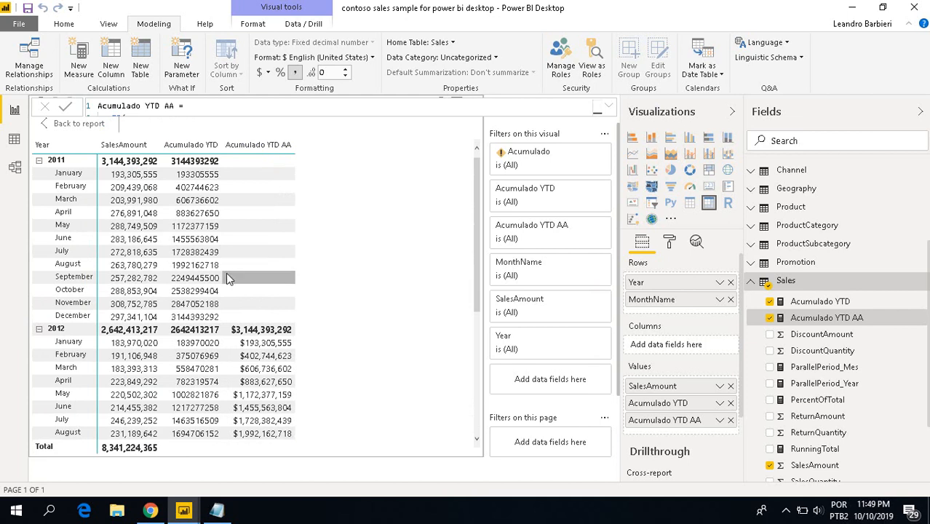
scroll(245, 308, down, 5)
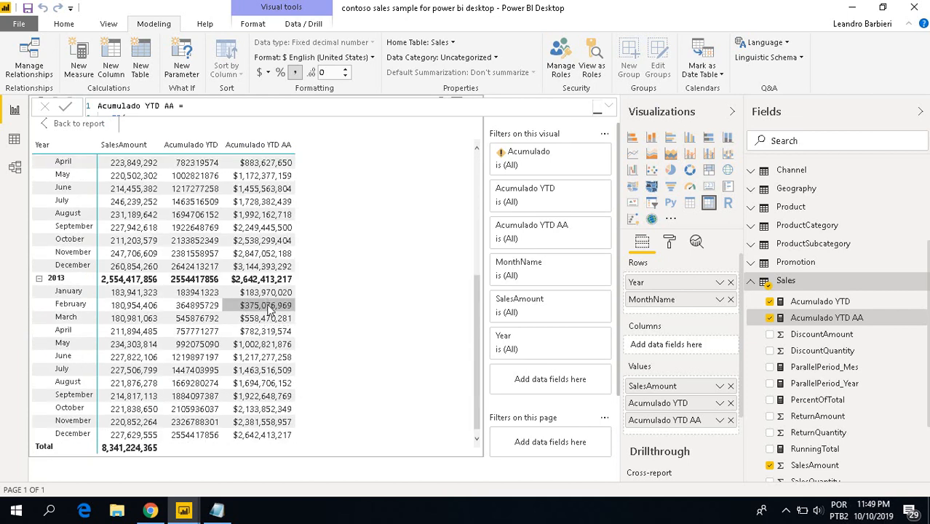
Step: Create a new measure named % Variação in the Sales table and start its formula with DIVIDE
click(922, 283)
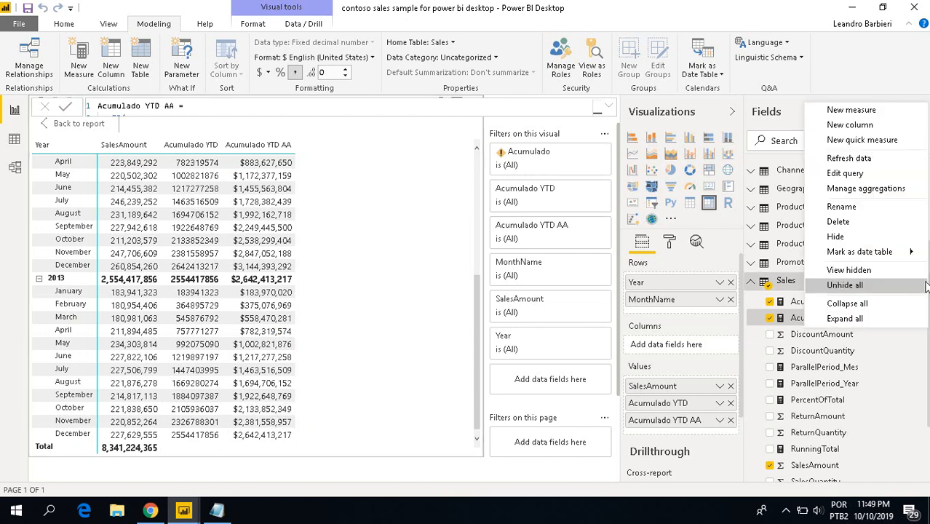
click(853, 113)
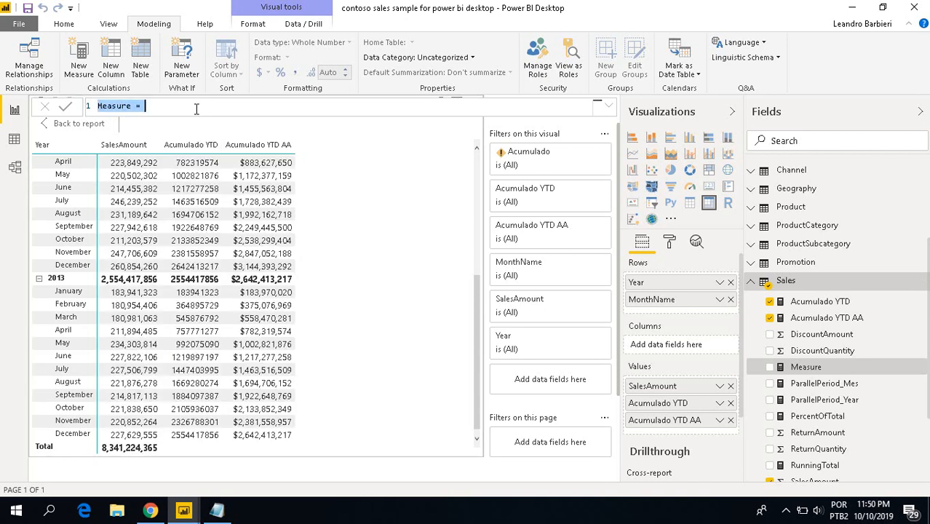
text(%)
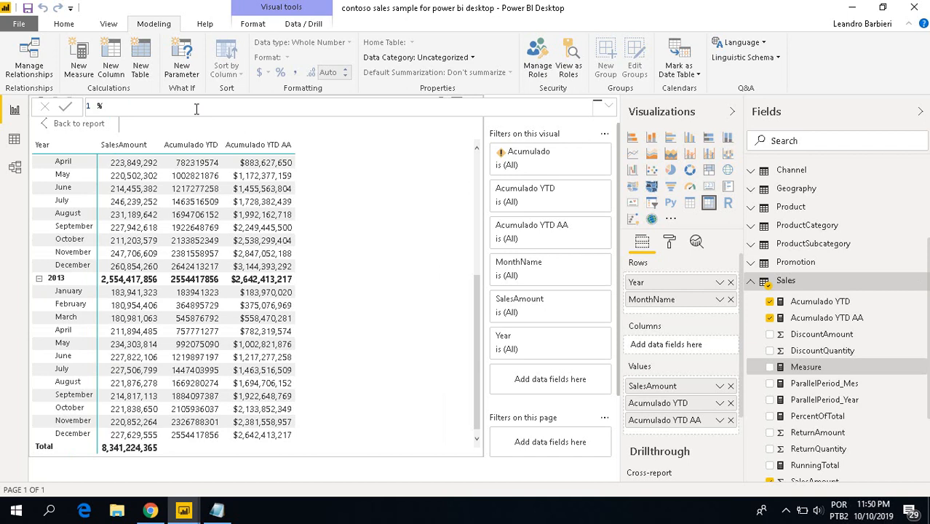
text( Variação = DIVIDE()
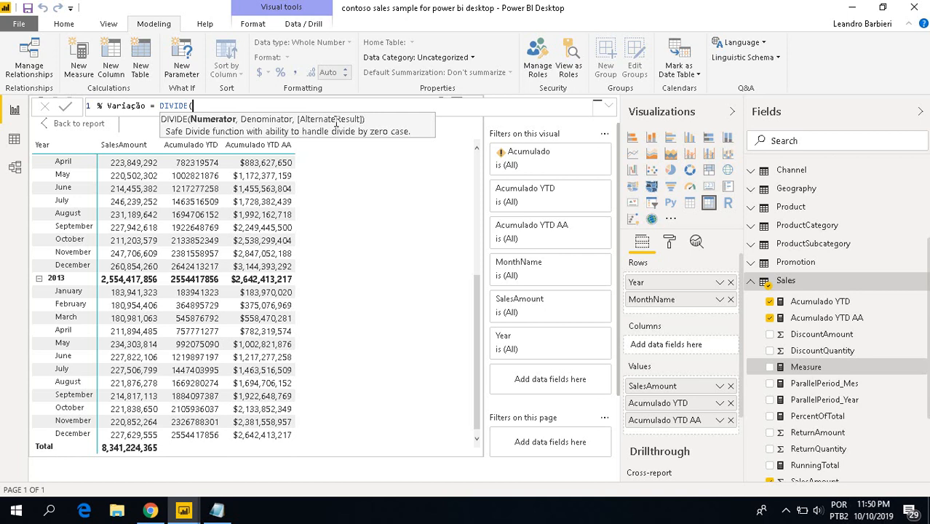
Step: Enter the parenthesised difference [Acumulado YTD]-[Acumulado YTD AA] as the DIVIDE numerator
text(()
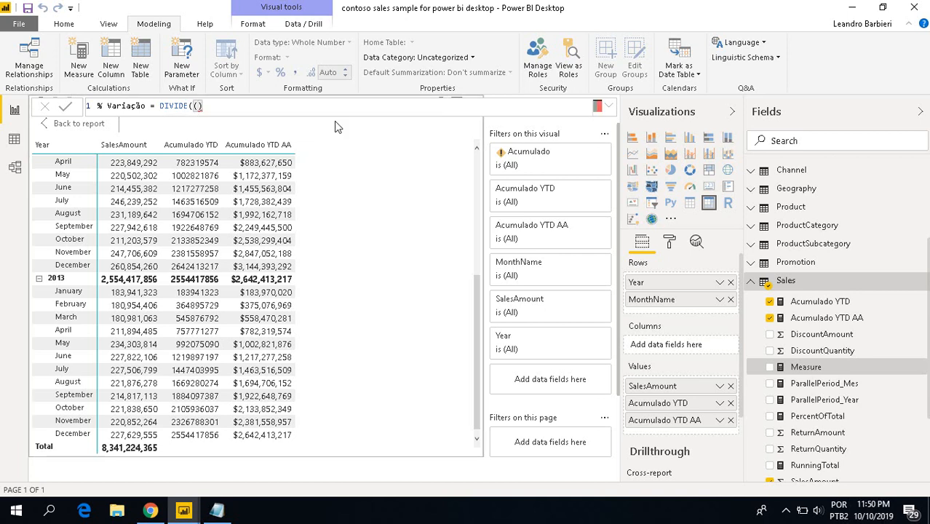
text(acu)
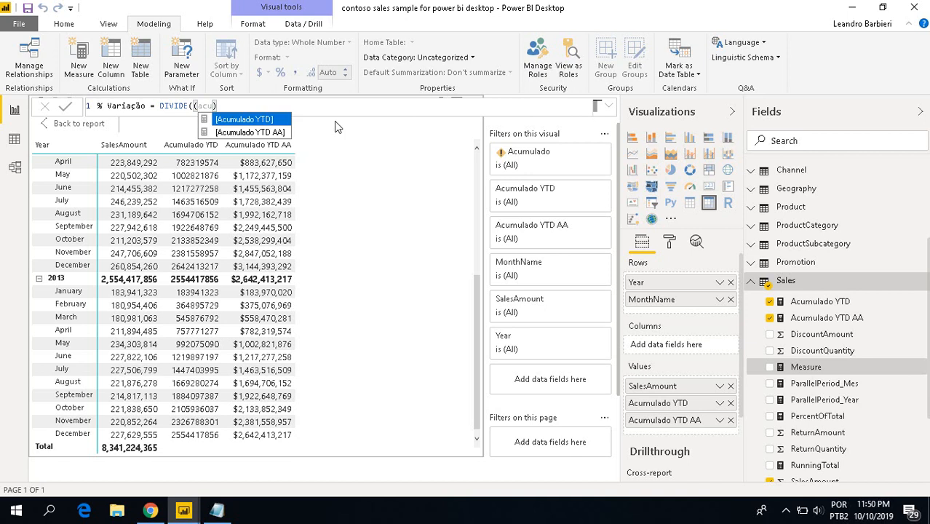
key(Tab)
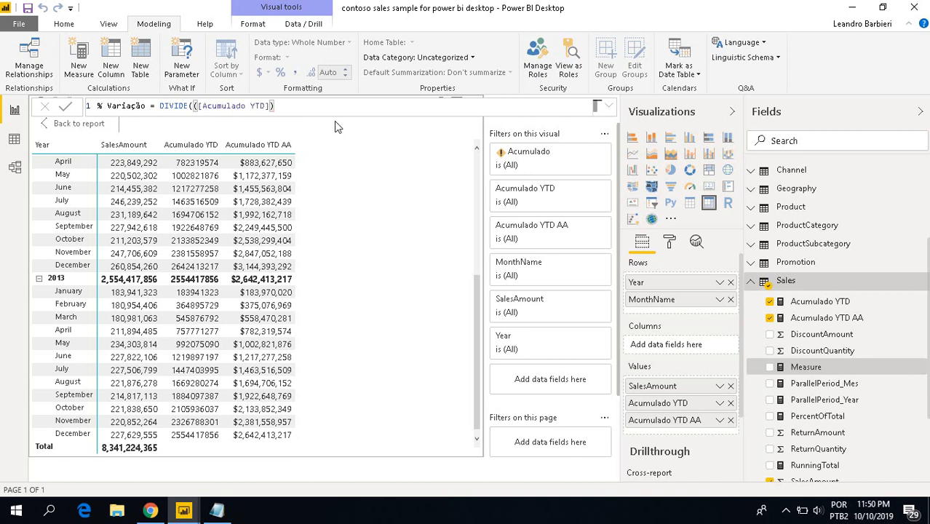
key(BackSpace)
key(Tab)
text(-acu)
key(Down)
key(Tab)
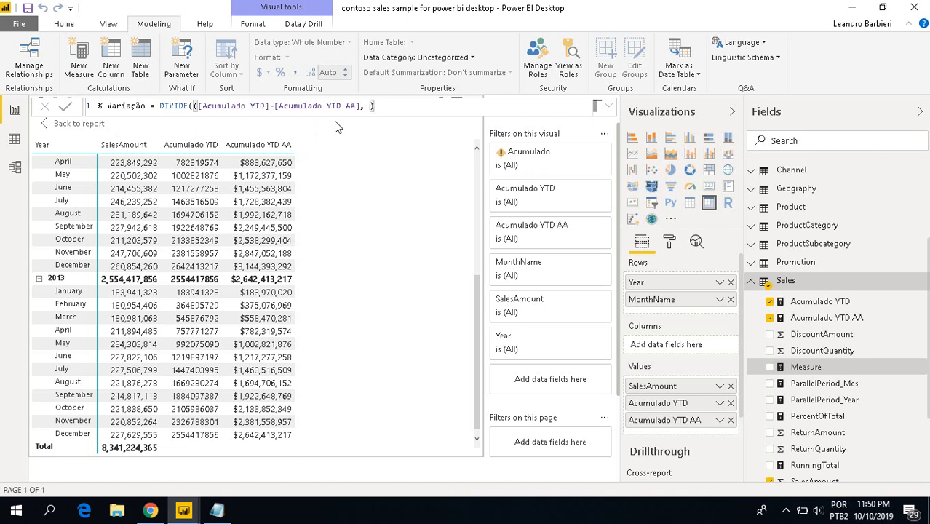
Step: Enter [Acumulado YTD AA] as the DIVIDE denominator, then close the function and commit the % Variação measure
text(,)
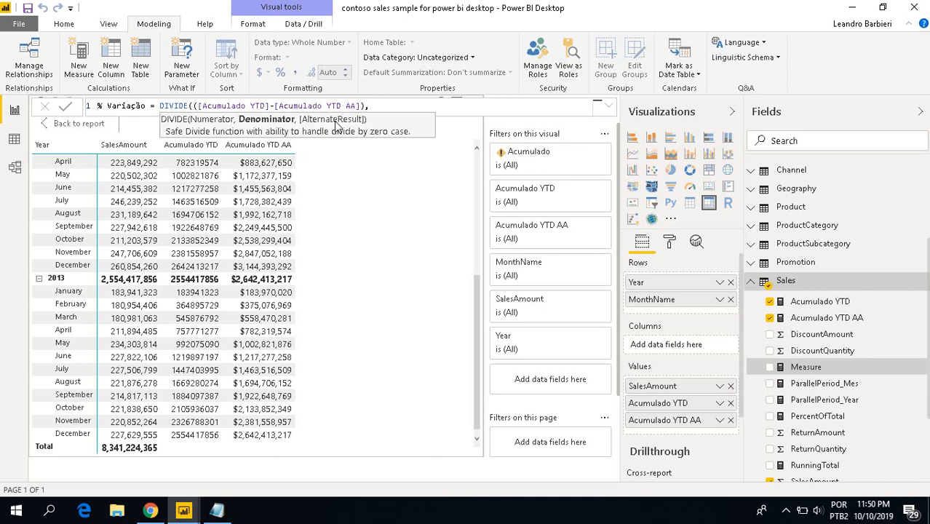
text( [Acumulado YTD AA])
text())
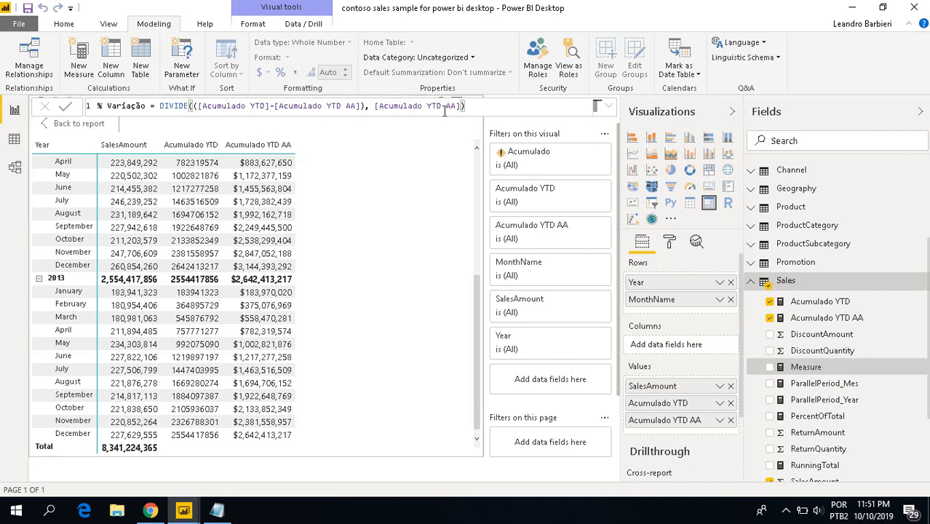
mouse_move(455, 105)
mouse_down()
mouse_move(384, 106)
mouse_move(456, 105)
mouse_up()
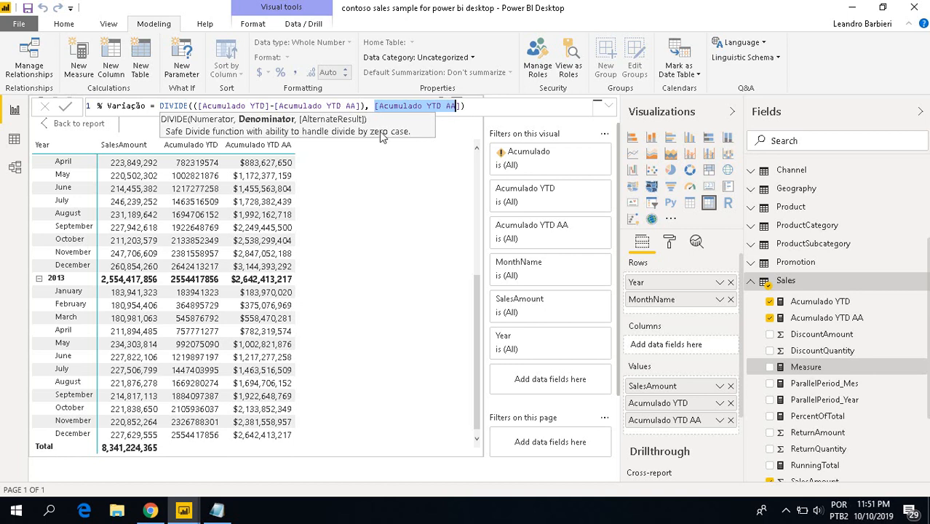
click(470, 105)
key(Return)
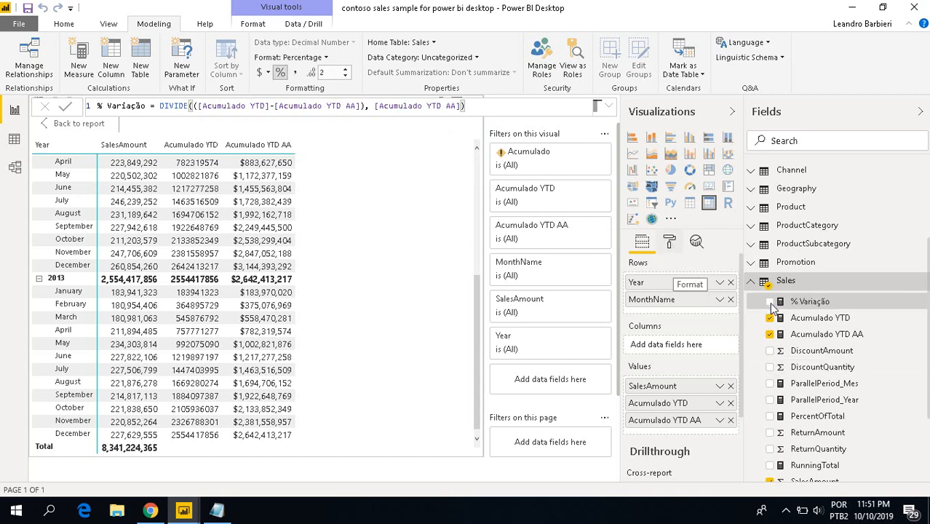
Step: Add % Variação to the matrix values and compare it with both accumulated columns for 2012 and 2013
click(771, 302)
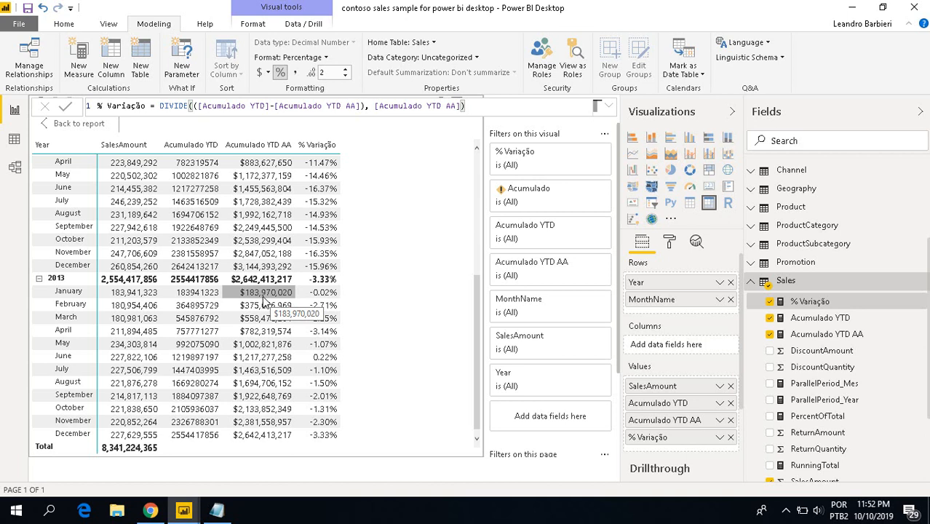
scroll(266, 300, up, 3)
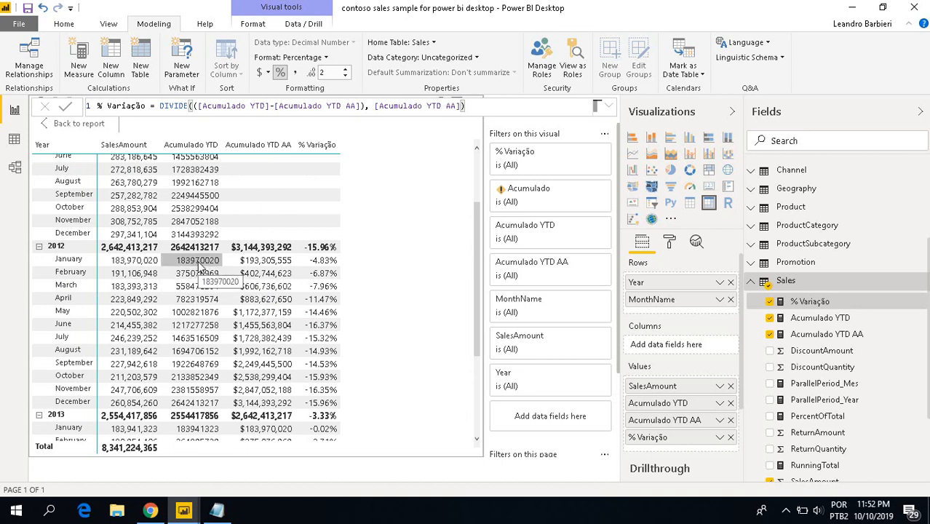
scroll(211, 266, down, 3)
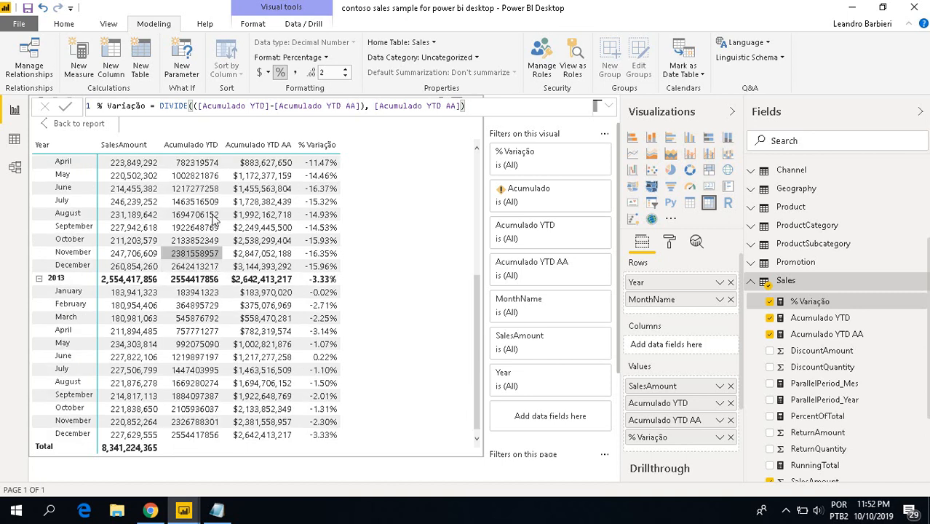
scroll(214, 225, up, 3)
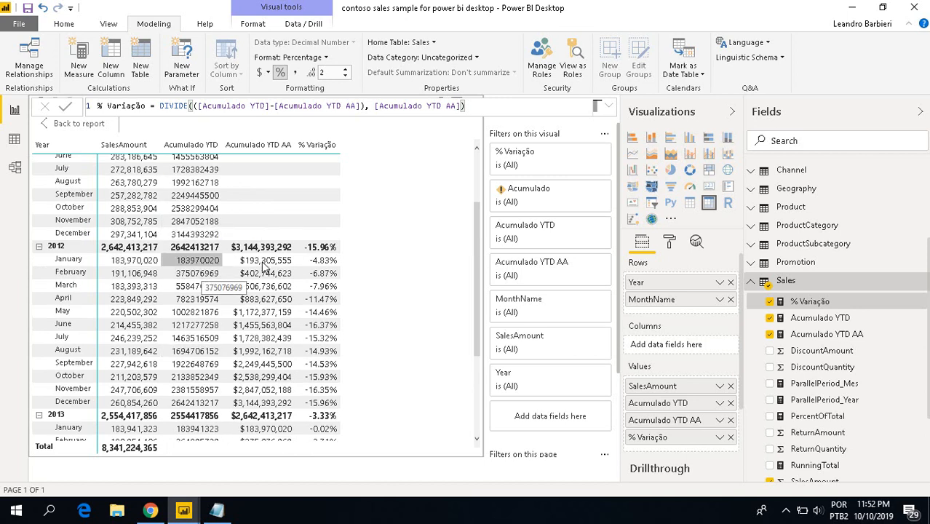
scroll(295, 295, down, 3)
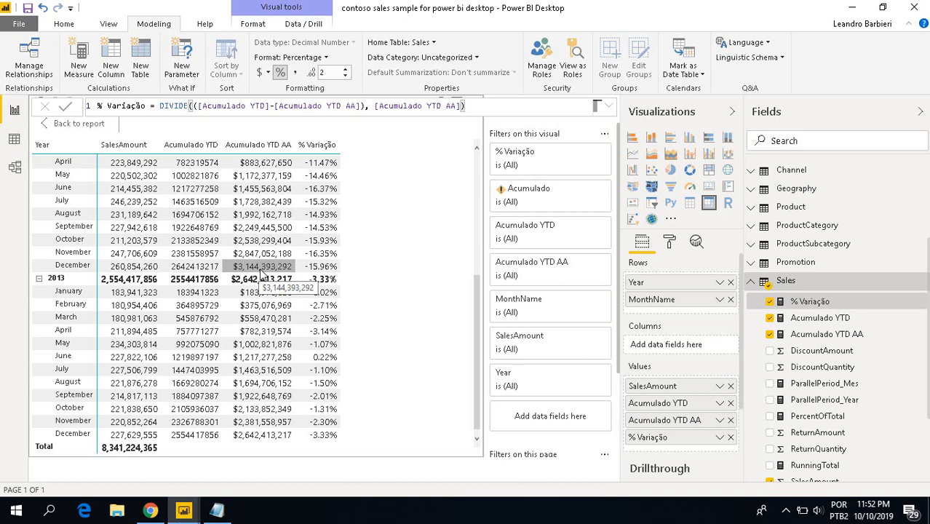
scroll(262, 271, up, 3)
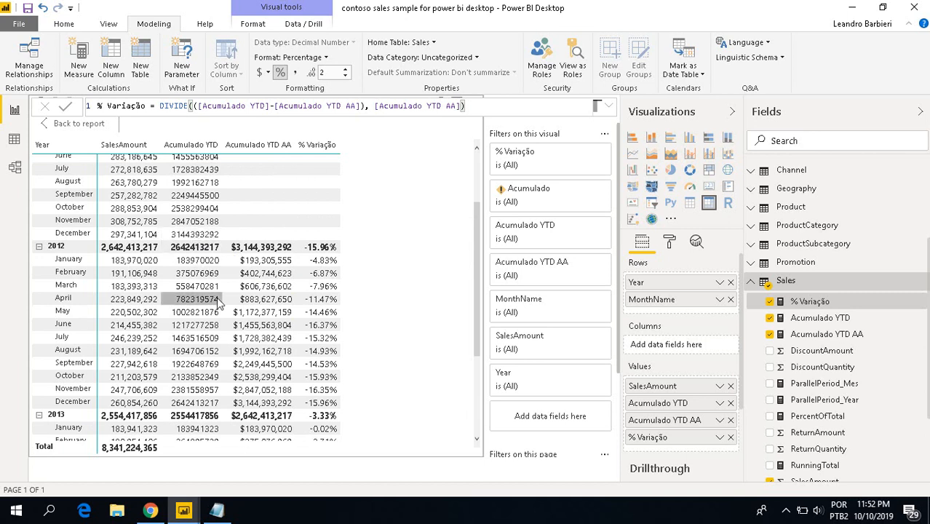
scroll(196, 251, down, 3)
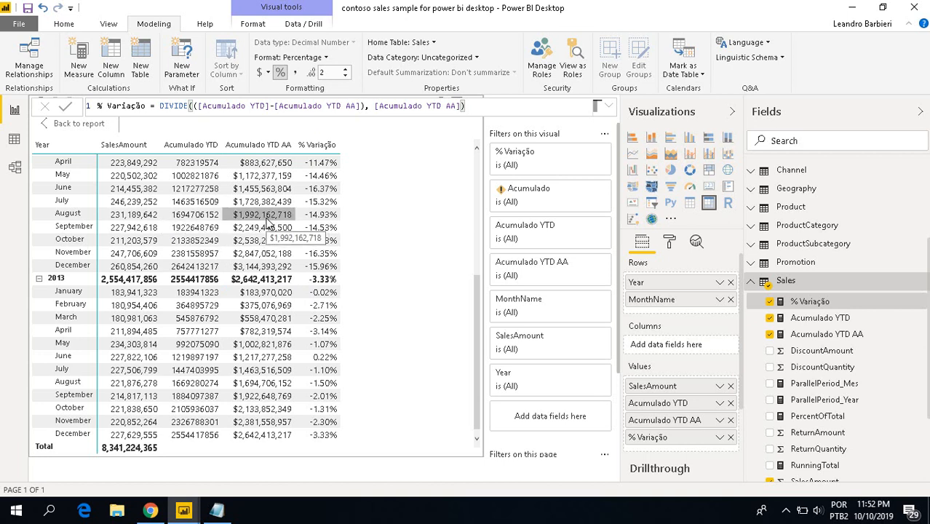
Step: Open the Acumulado YTD AA measure and replace the SAMEPERIODLASTYEAR function with DATEADD
click(826, 333)
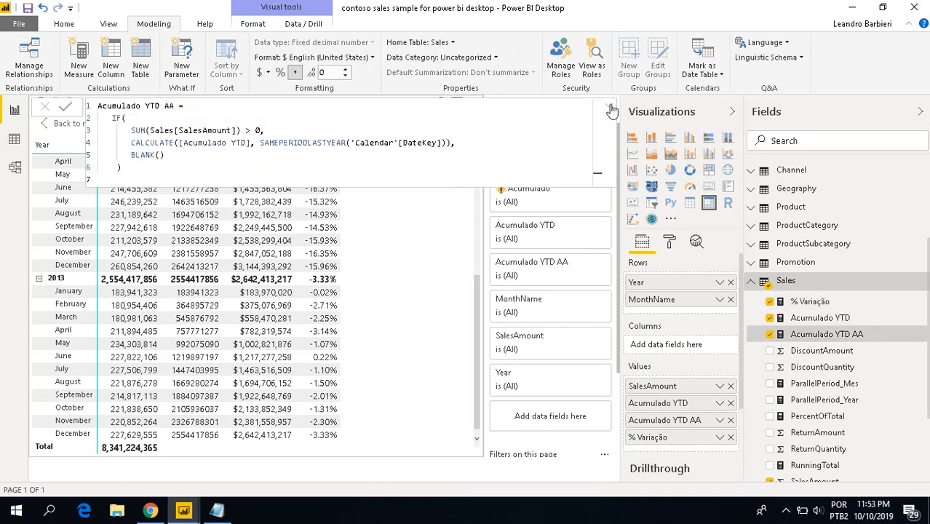
double_click(294, 143)
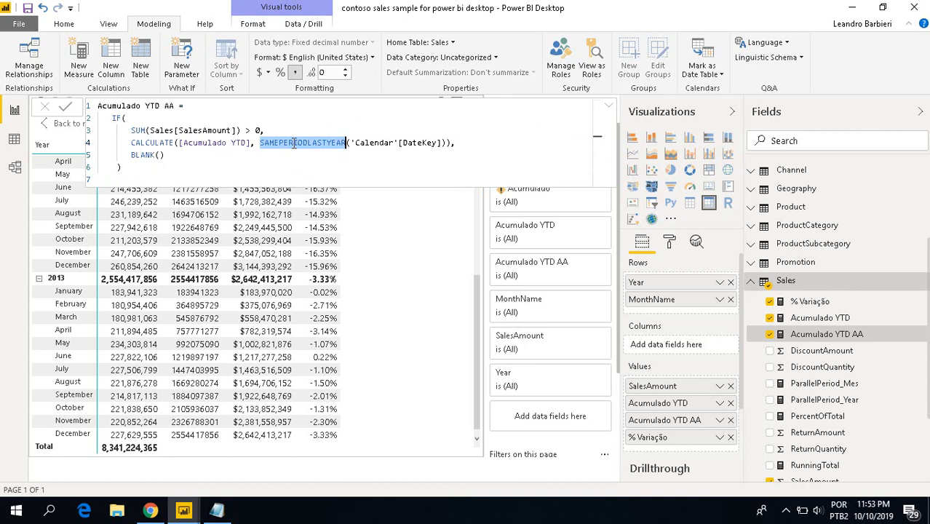
text(DATE)
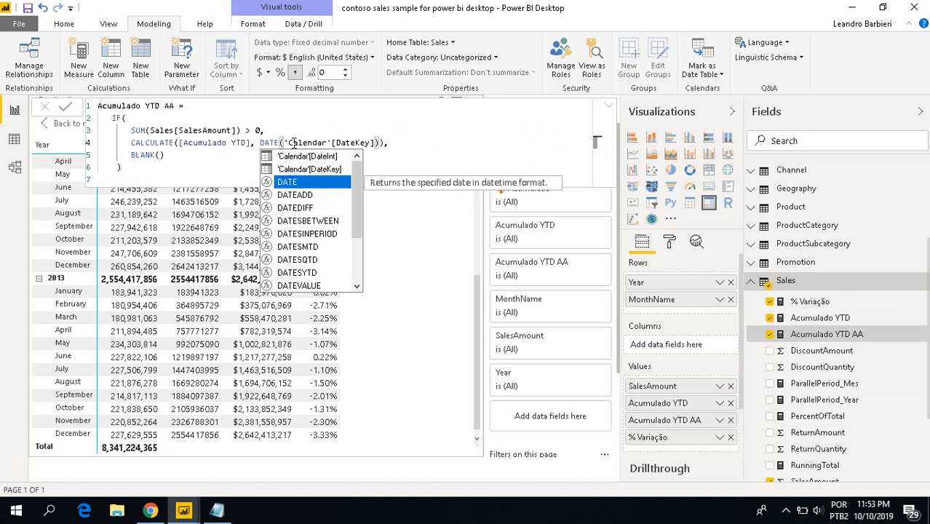
text(ADD)
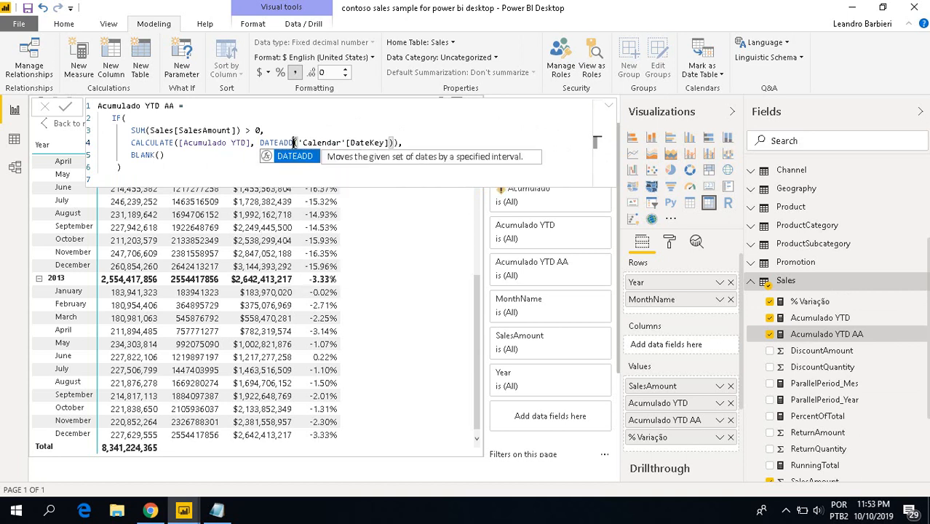
Step: Clear the old date argument and its extra closing parenthesis from DATEADD in the Acumulado YTD AA formula
key(End)
key(Left)
key(Left)
key(Left)
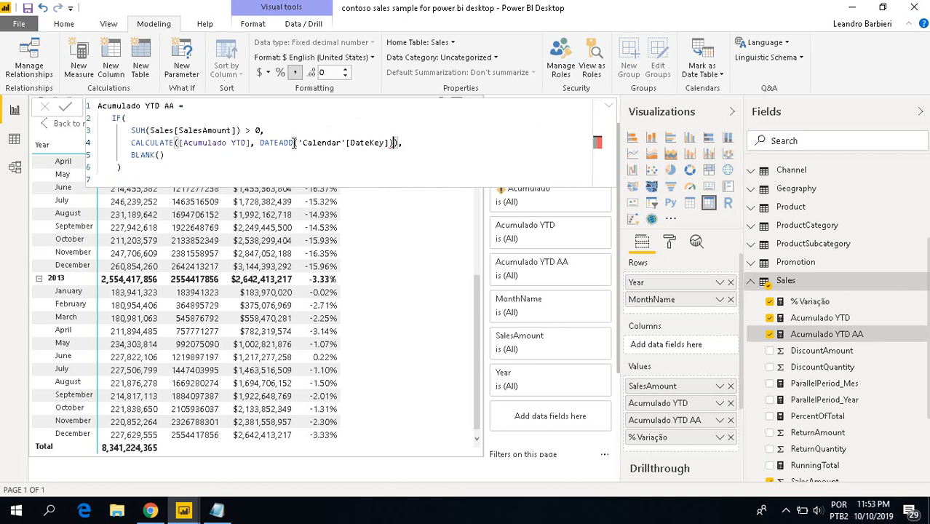
key(ctrl+shift+Left)
key(ctrl+shift+Left)
key(shift+Left)
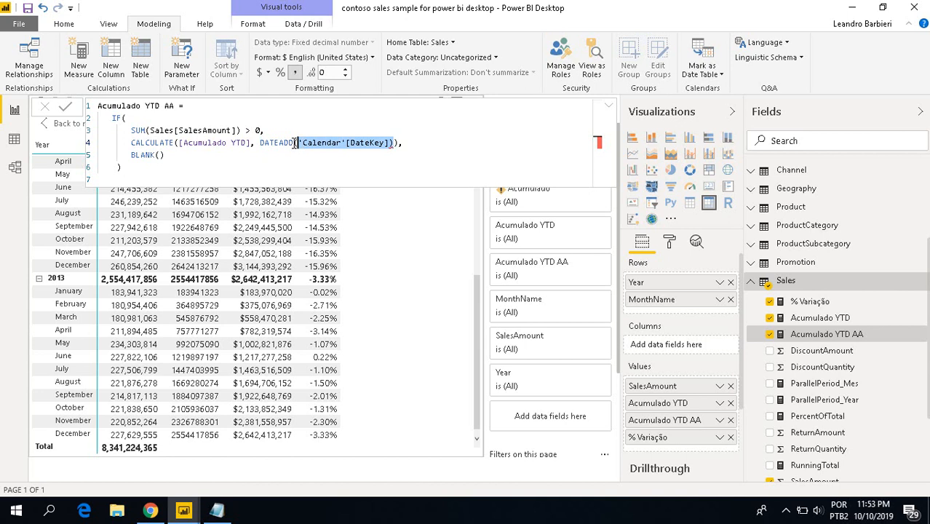
key(Delete)
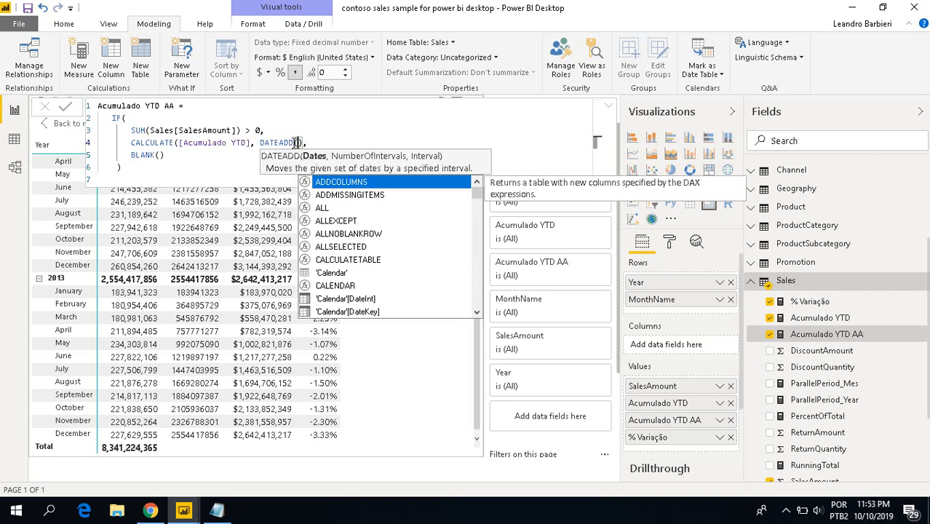
Step: Enter 'Calendar'[DateKey] as the Dates argument of DATEADD
text(da)
key(BackSpace)
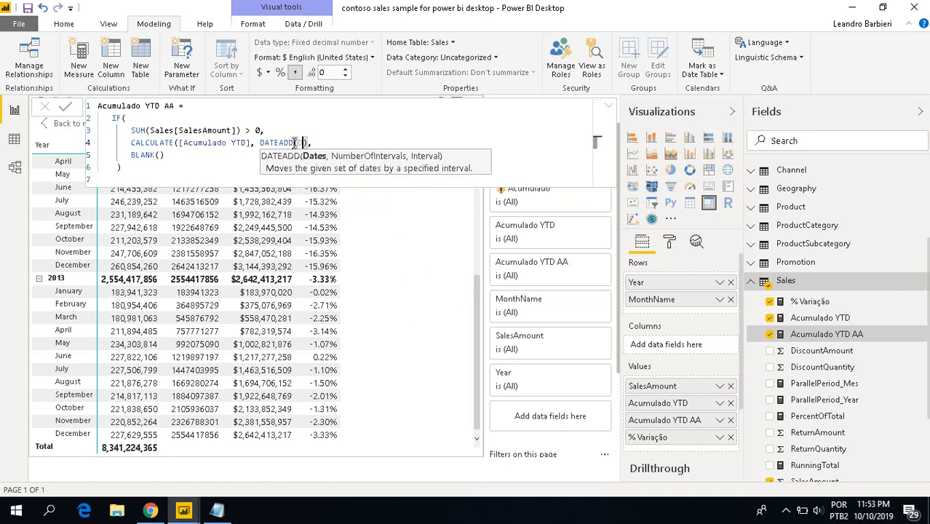
key(BackSpace)
text(Cale)
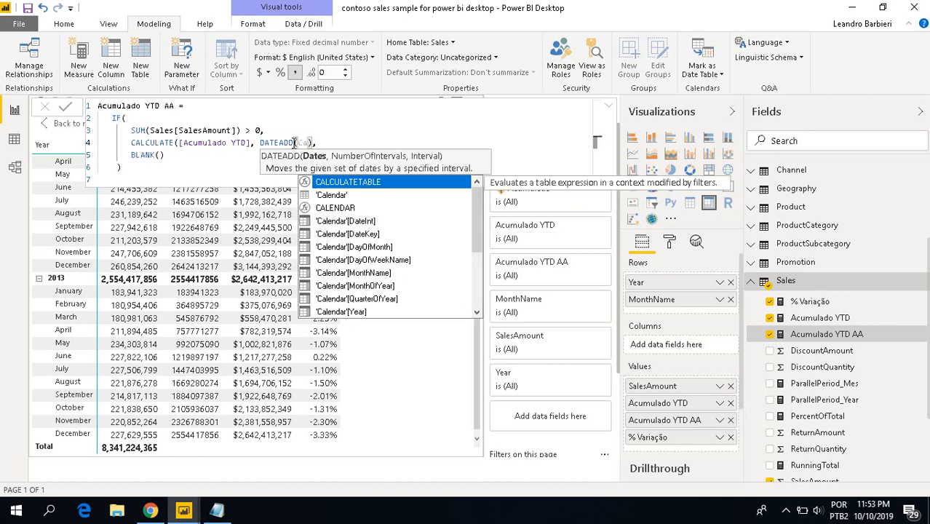
key(Down)
key(Down)
key(Tab)
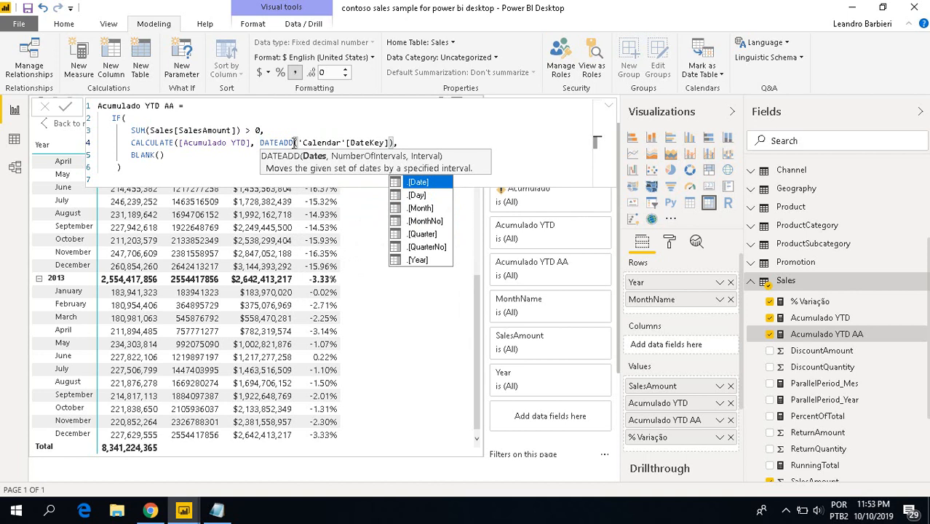
Step: Set DATEADD's number of intervals to -1 and its interval to YEAR
text(,)
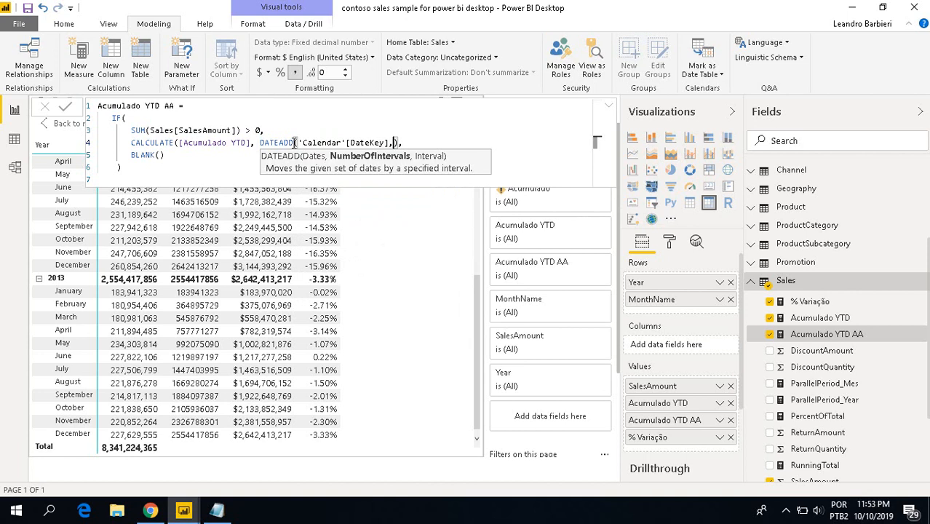
text(-1,)
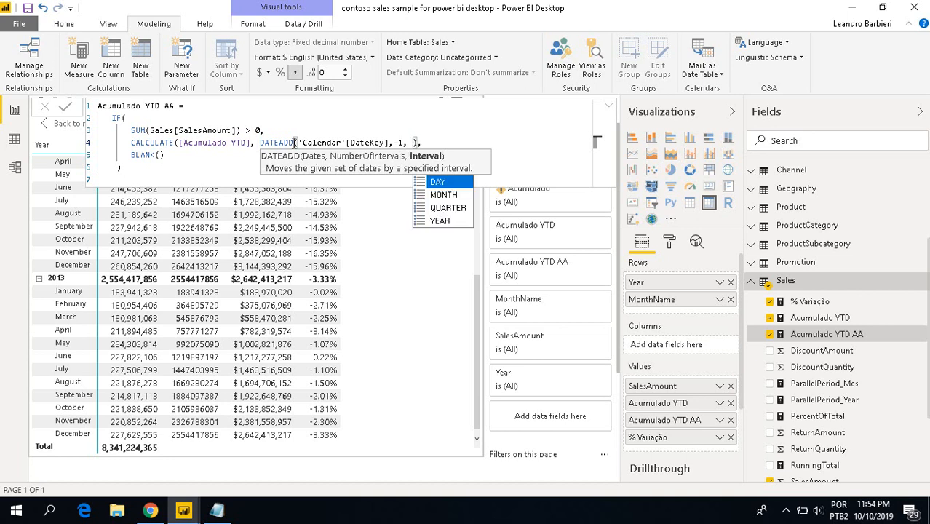
key(Down)
key(Down)
key(Down)
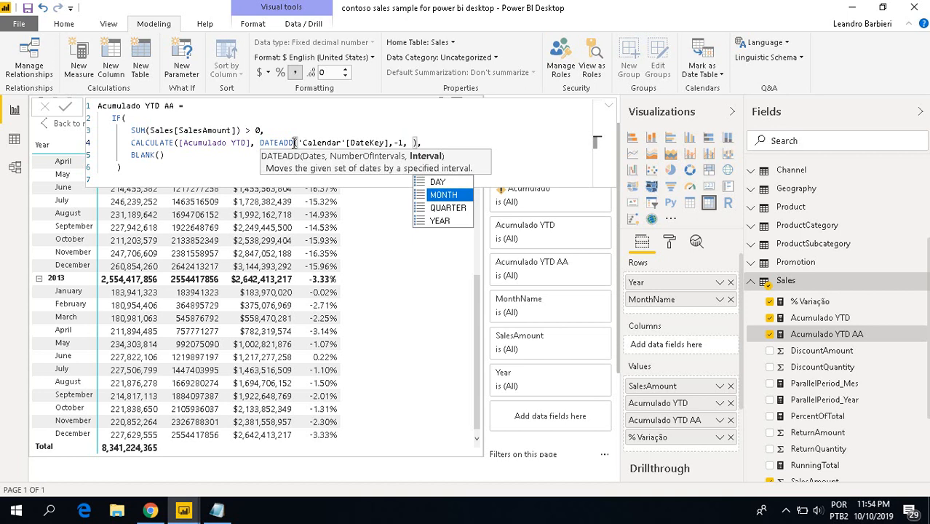
key(Tab)
key(End)
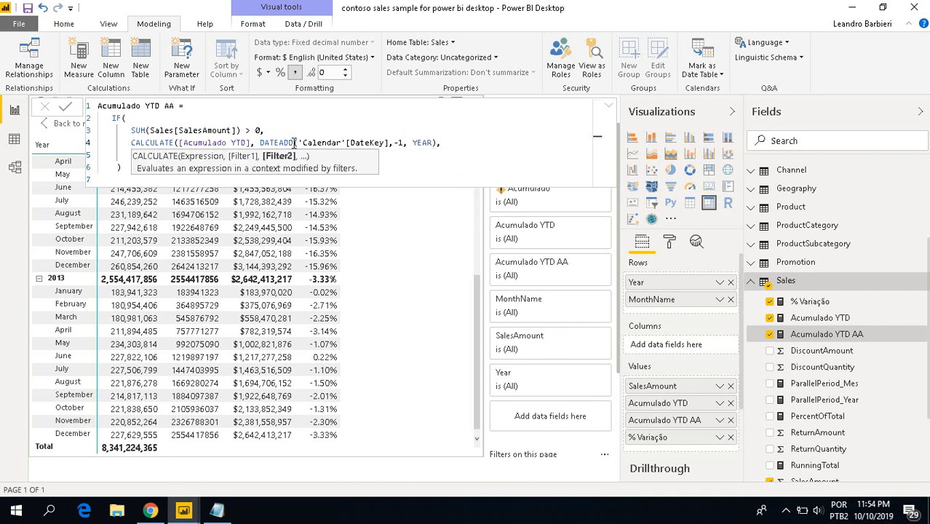
Step: Try to commit the Acumulado YTD AA formula with a closing parenthesis on its last line and read the visual's field error details
key(Down)
text(BLANK())
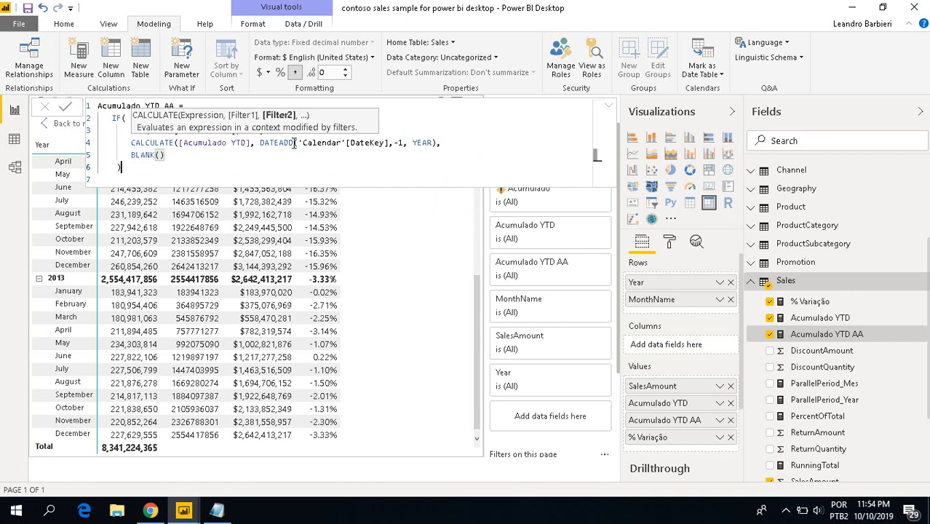
key(Down)
click(295, 143)
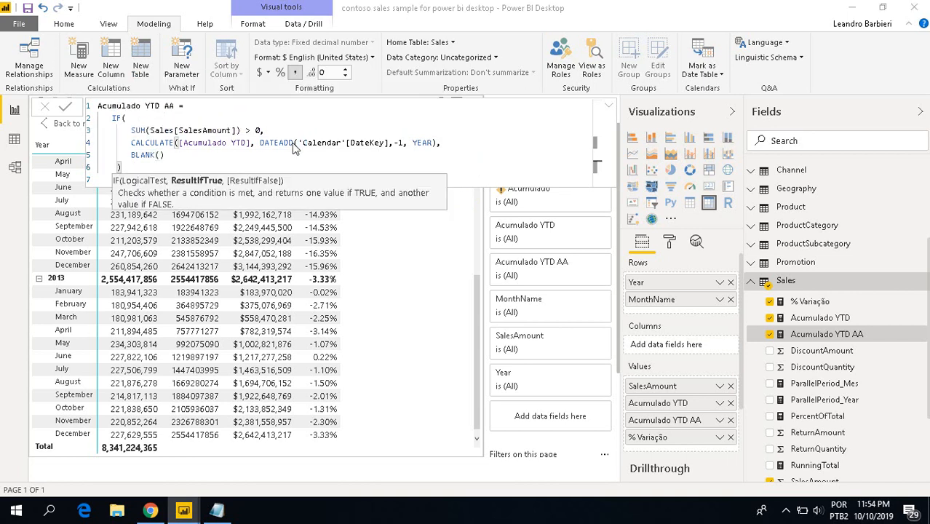
key(Return)
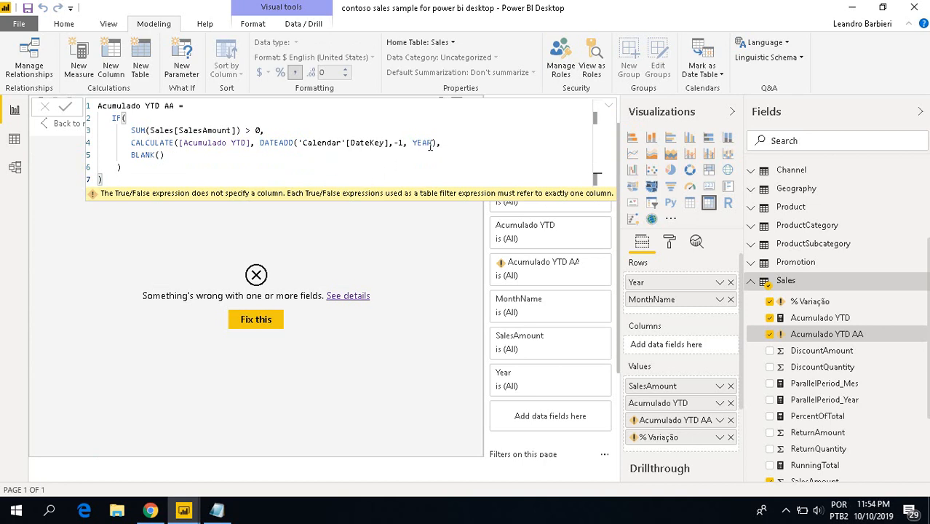
click(334, 296)
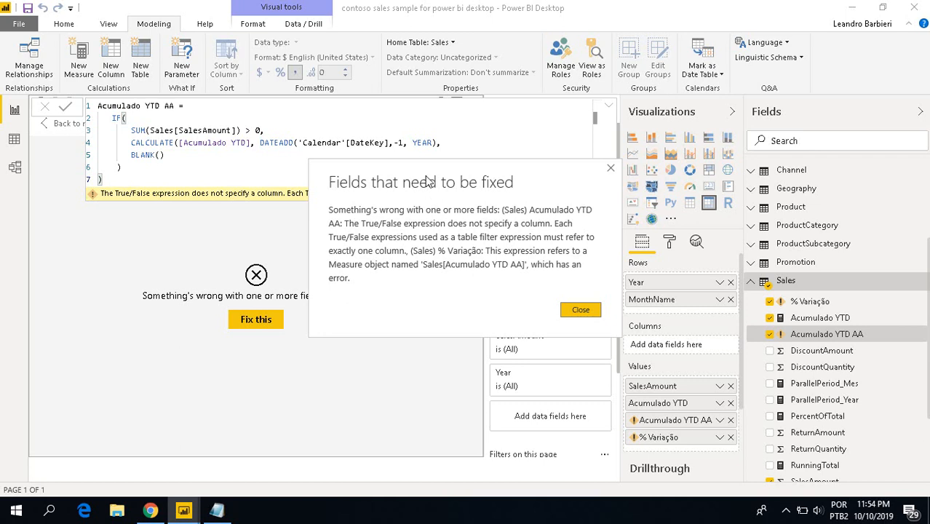
click(610, 169)
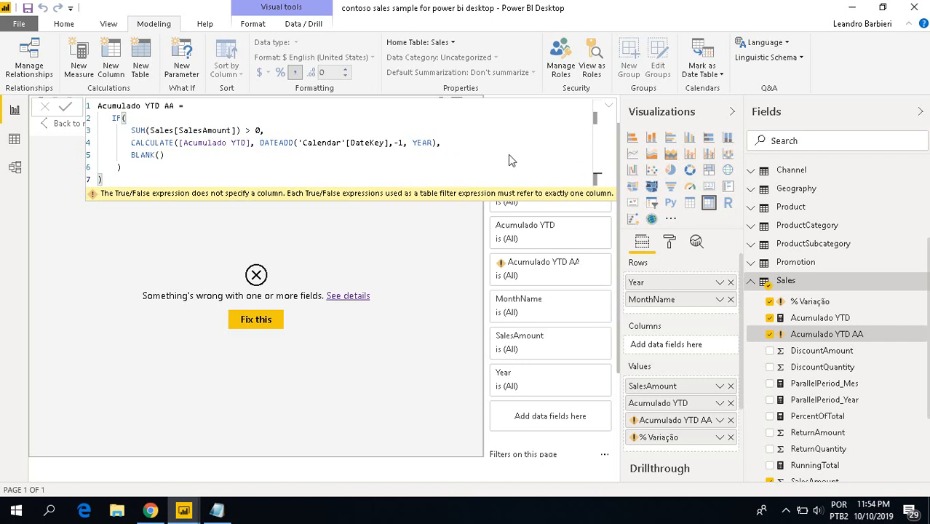
Step: Add the missing closing parenthesis after YEAR to end the CALCULATE call, and try to commit the formula
click(436, 143)
text(),)
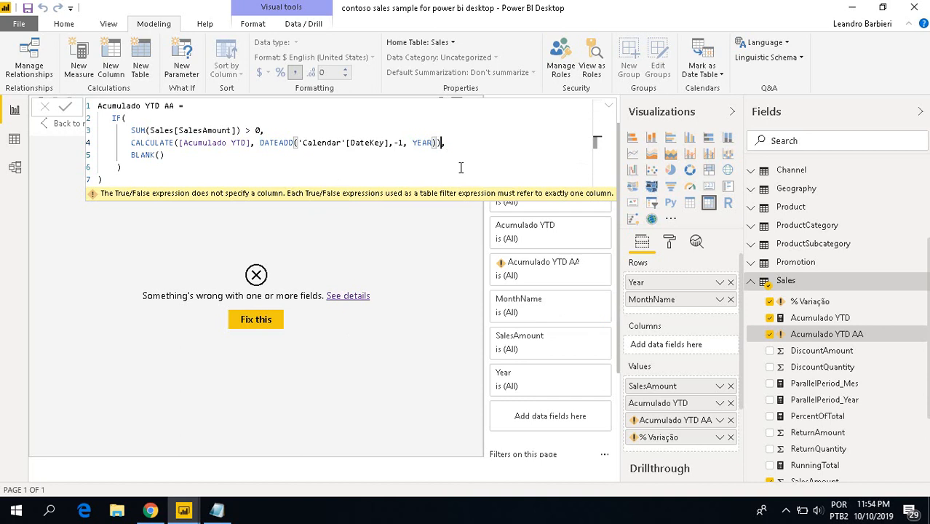
key(Return)
key(Down)
key(Down)
key(Down)
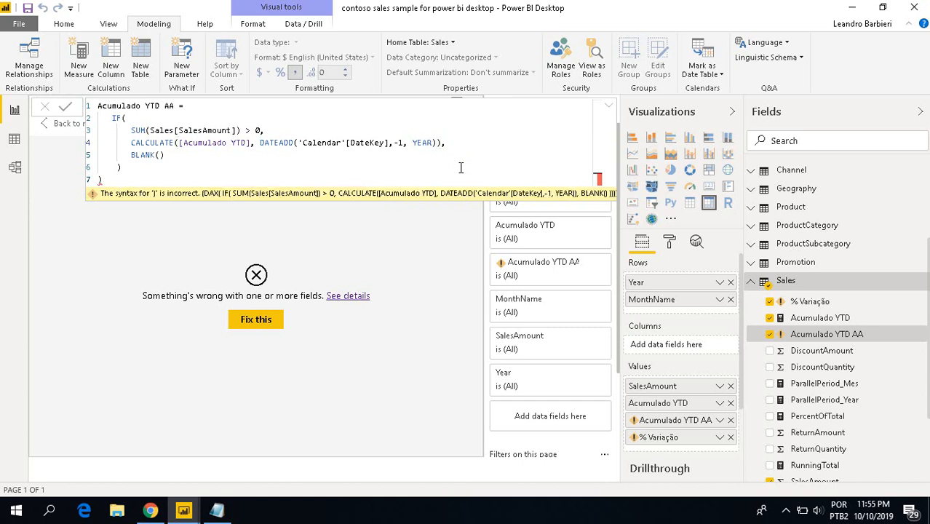
key(Down)
key(Down)
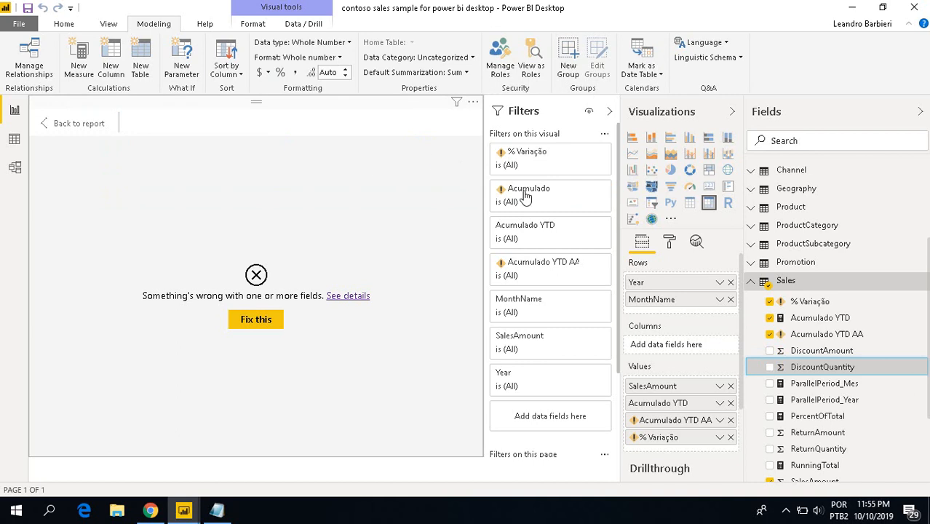
Step: Reopen the Acumulado YTD AA measure, remove the surplus closing parenthesis on line 7 and commit the formula
click(826, 334)
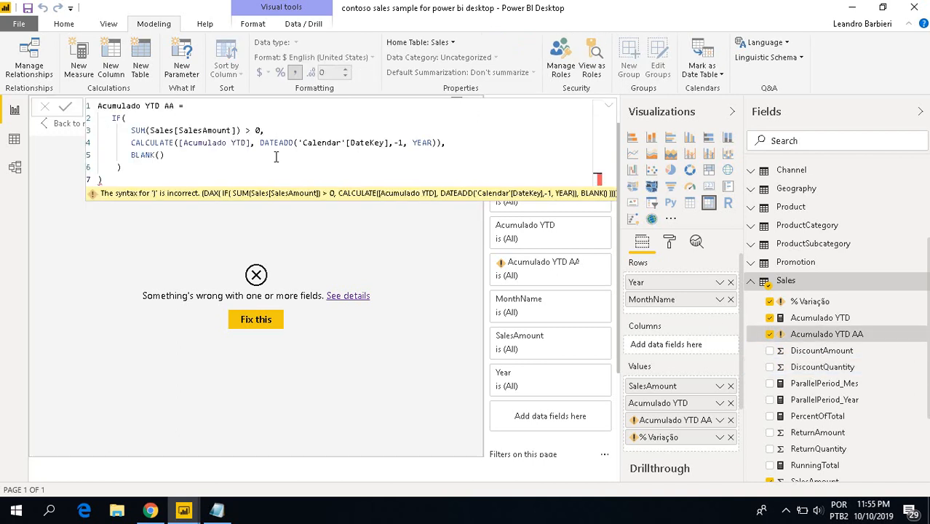
click(117, 180)
key(BackSpace)
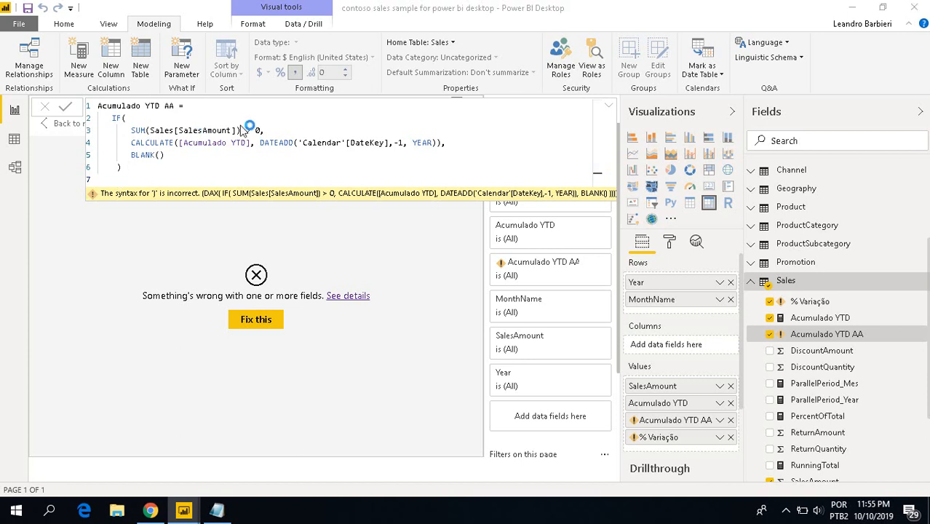
key(Return)
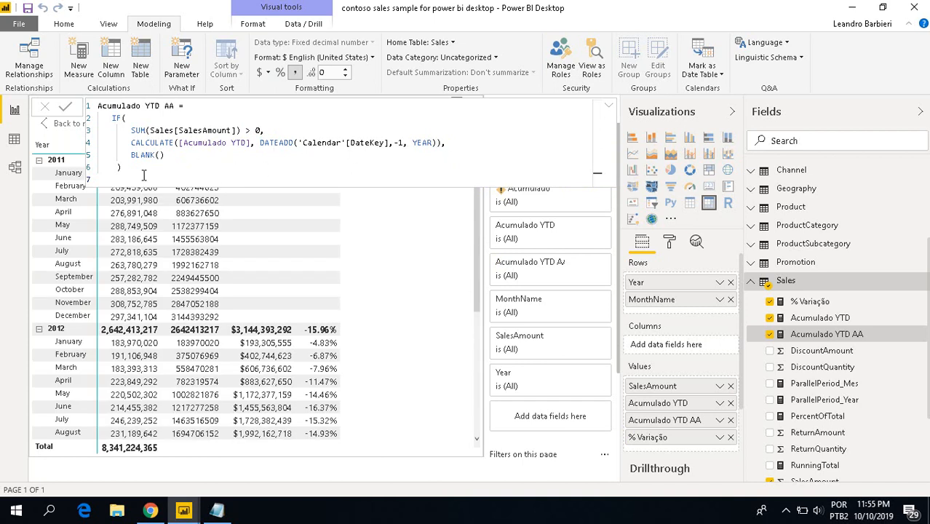
Step: Collapse the formula editor and review the Acumulado YTD AA and % Variação columns for 2012 and 2013 in the matrix
click(611, 109)
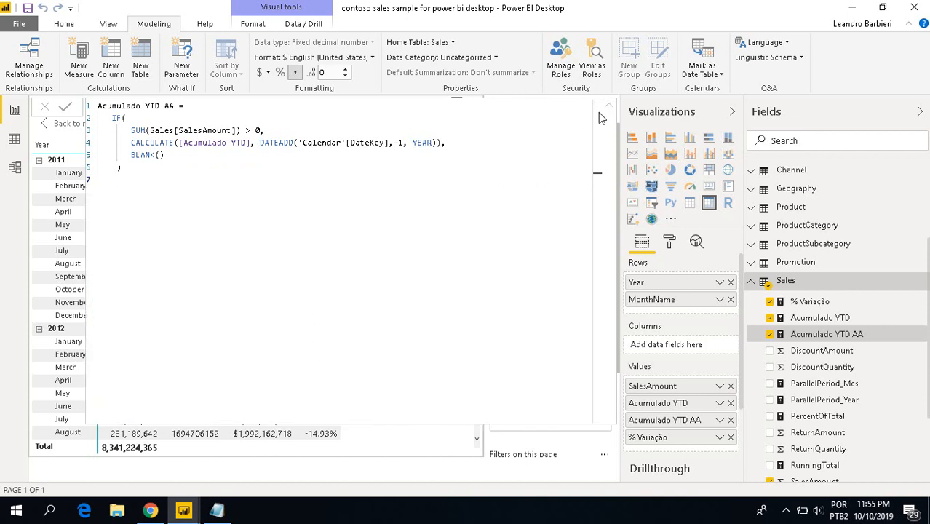
click(608, 106)
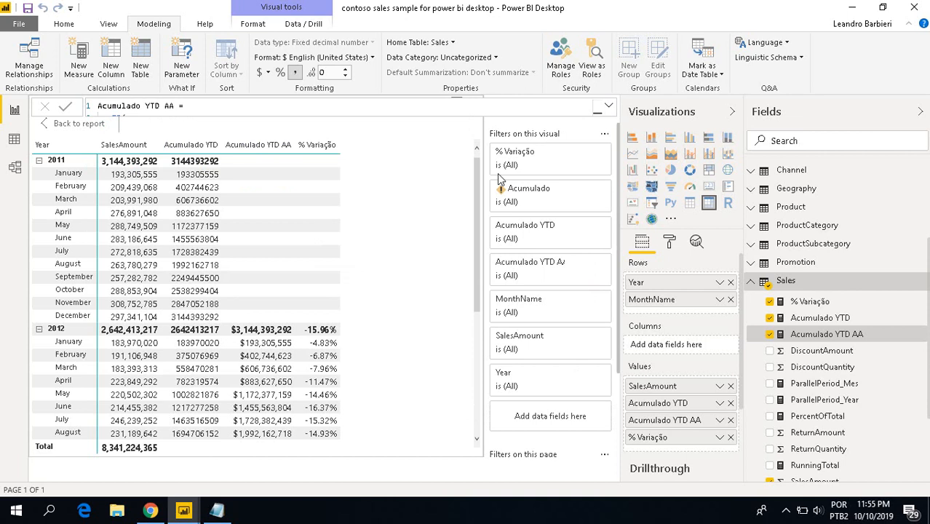
scroll(295, 328, down, 5)
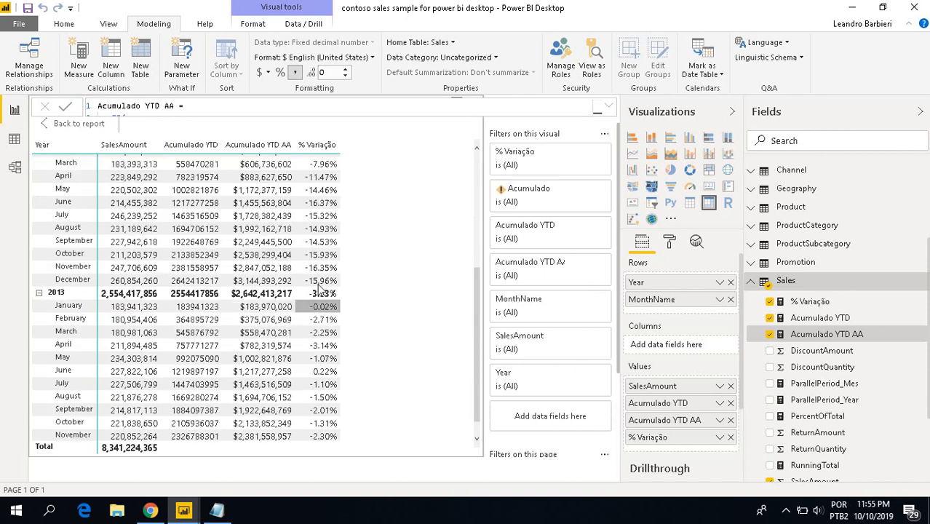